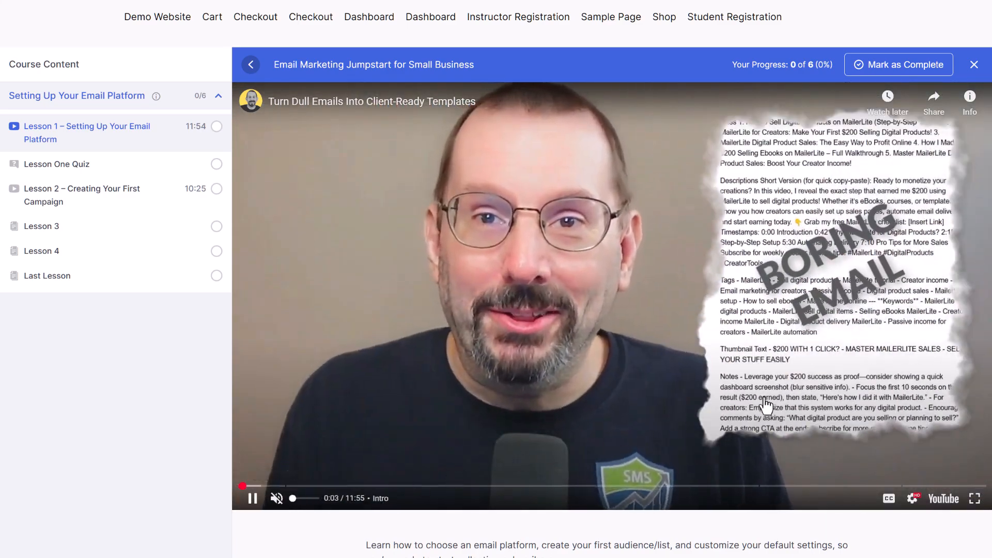
Step: Pause the video and mark Lesson 1 – Setting Up Your Email Platform as complete
left_click(896, 199)
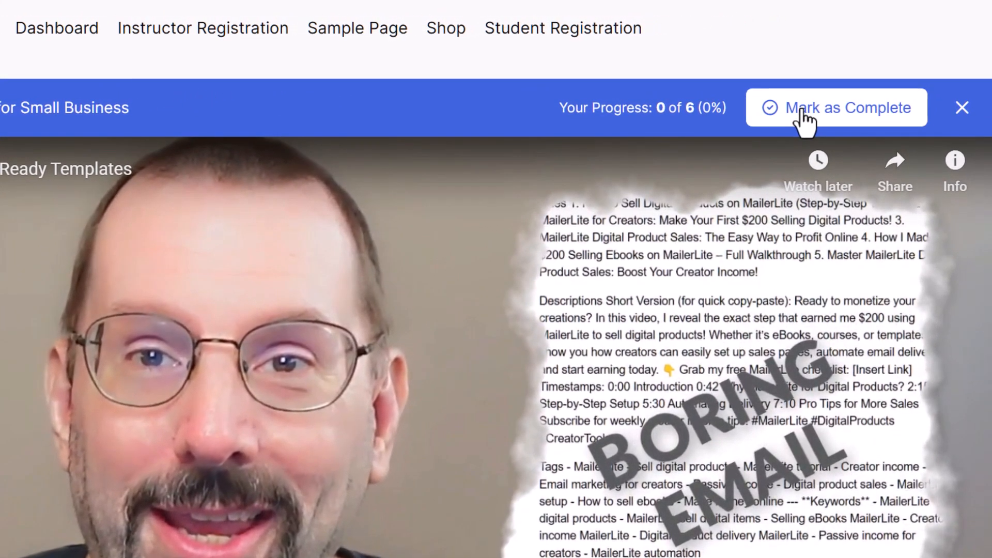
left_click(800, 111)
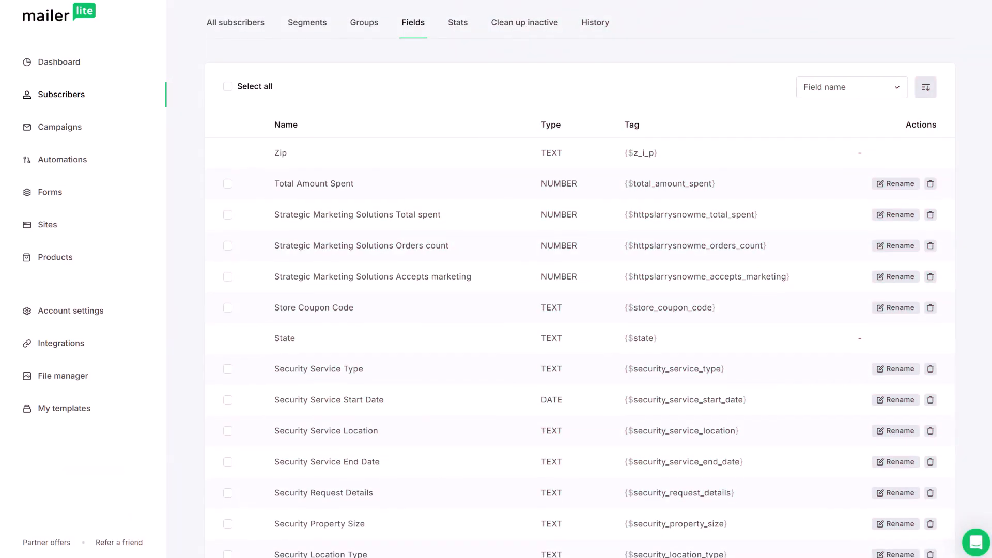
scroll(579, 289, "down", 4)
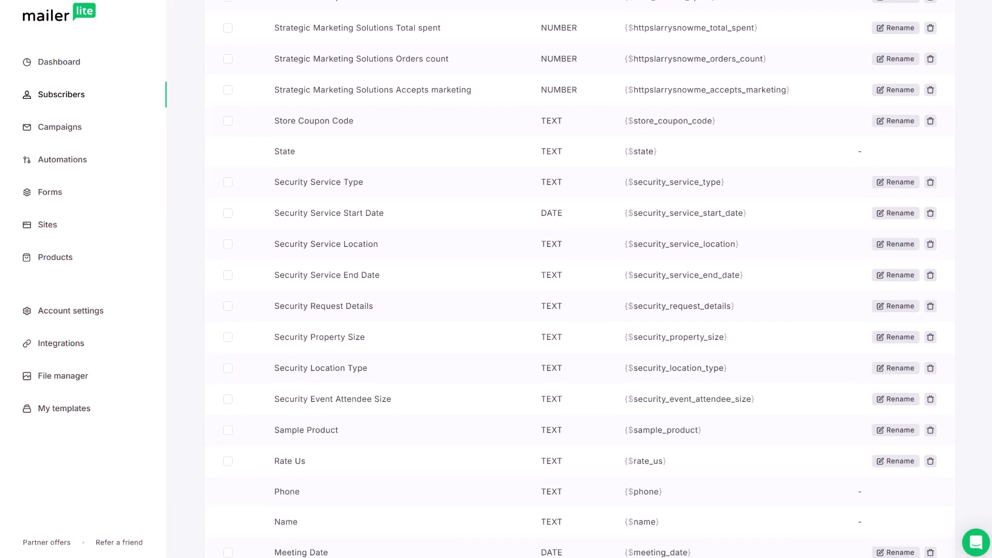
left_click_drag(991, 124, 980, 293)
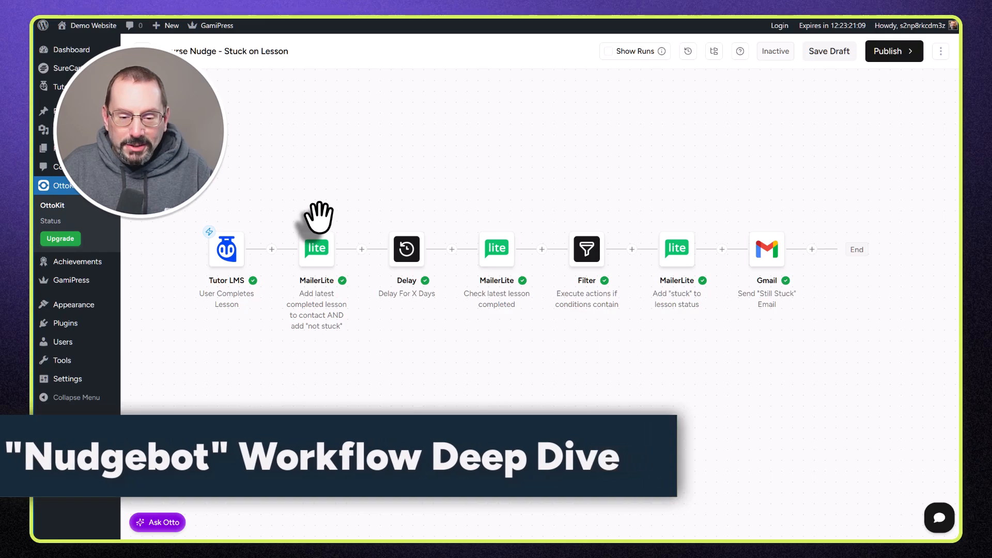
Step: Open the first MailerLite step's configuration and clear the Lesson Status value
left_click(320, 253)
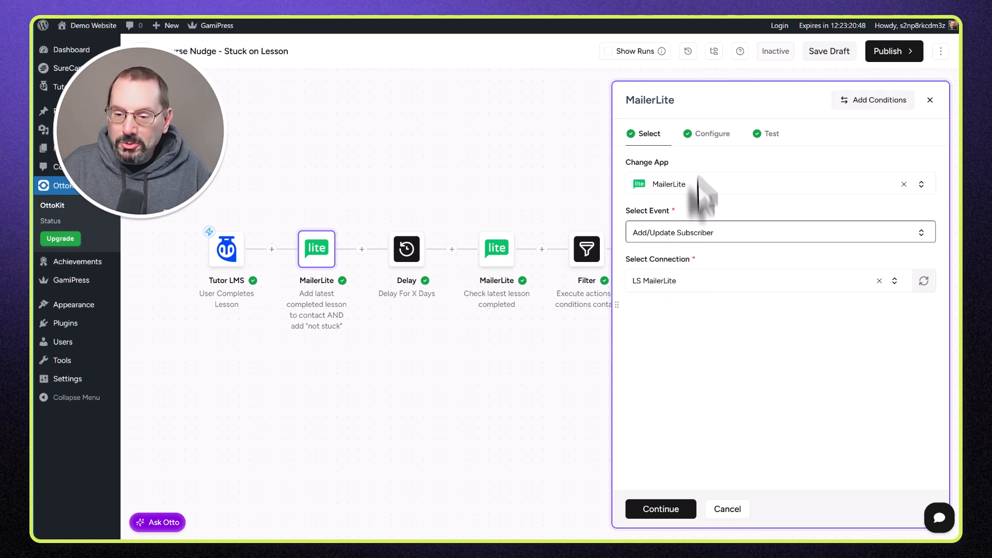
left_click(720, 137)
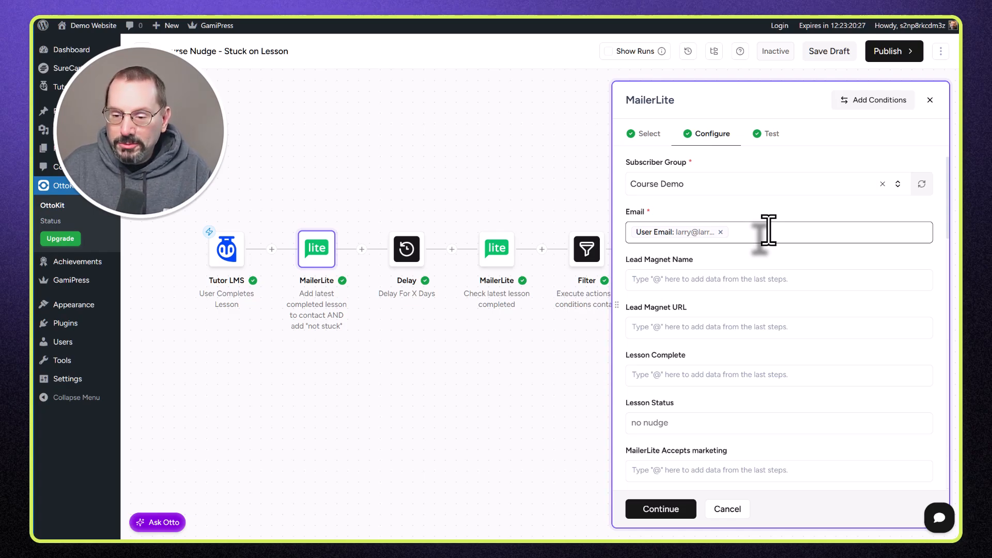
scroll(769, 230, "down", 3)
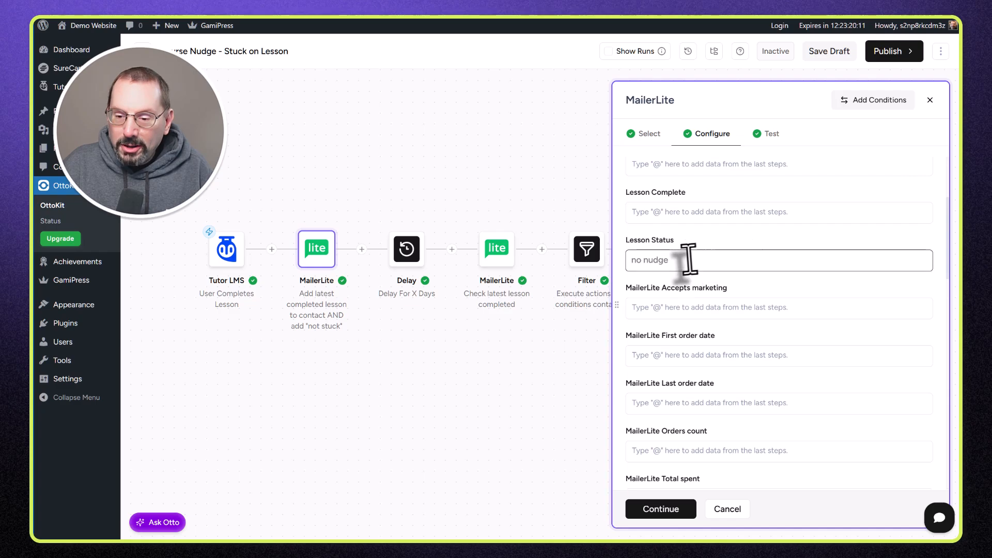
left_click_drag(688, 260, 622, 261)
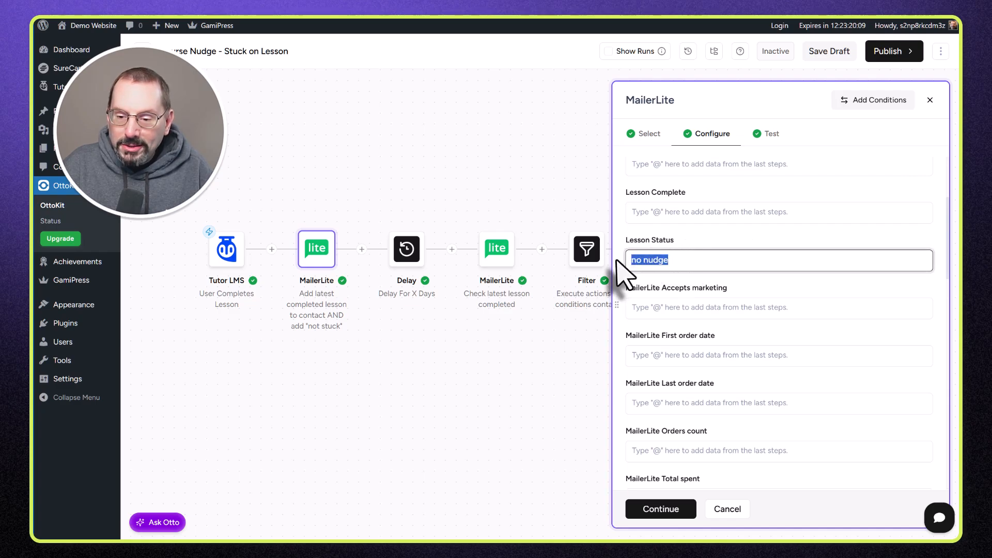
left_click(702, 260)
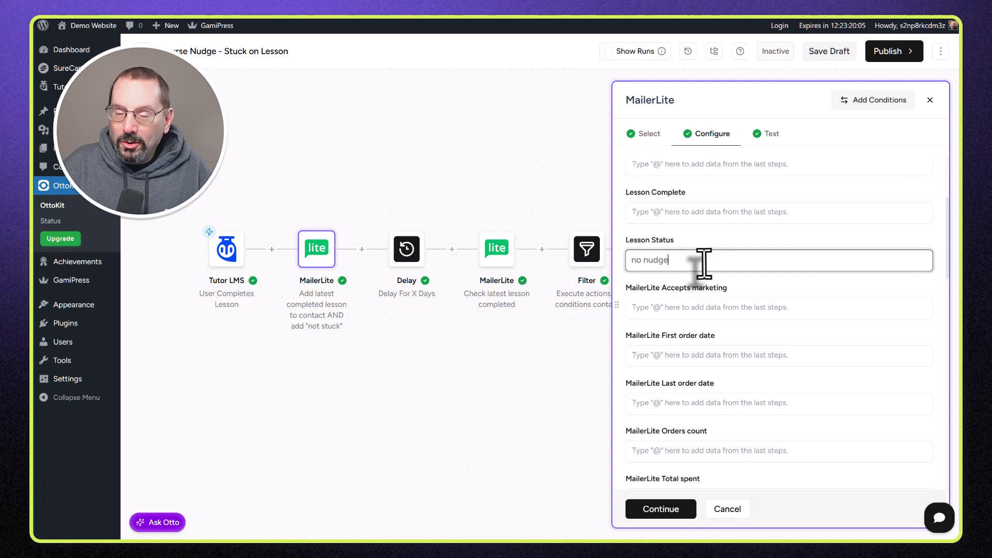
scroll(672, 261, "up", 1)
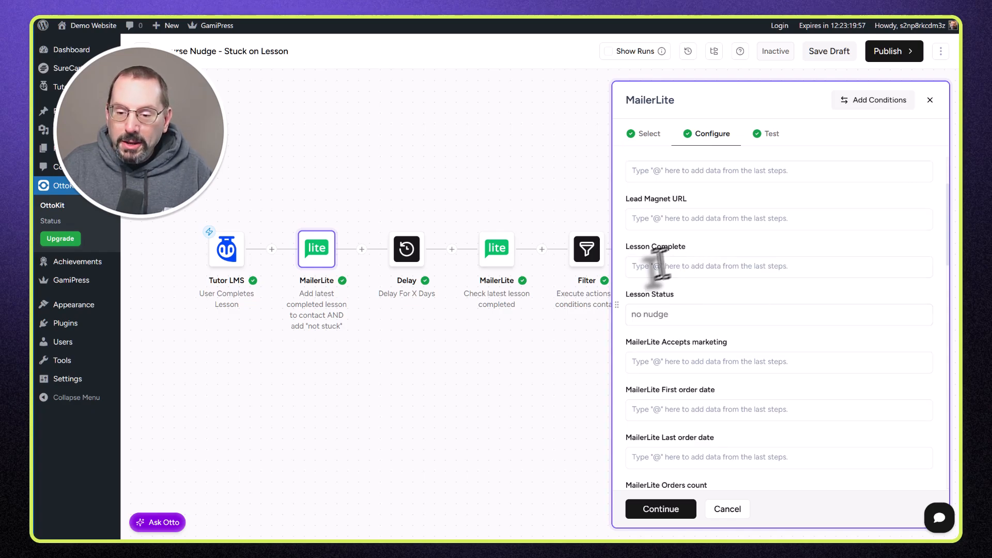
Step: Map the Lesson Complete field to the Tutor LMS Lesson Title using @
left_click(652, 268)
type("@")
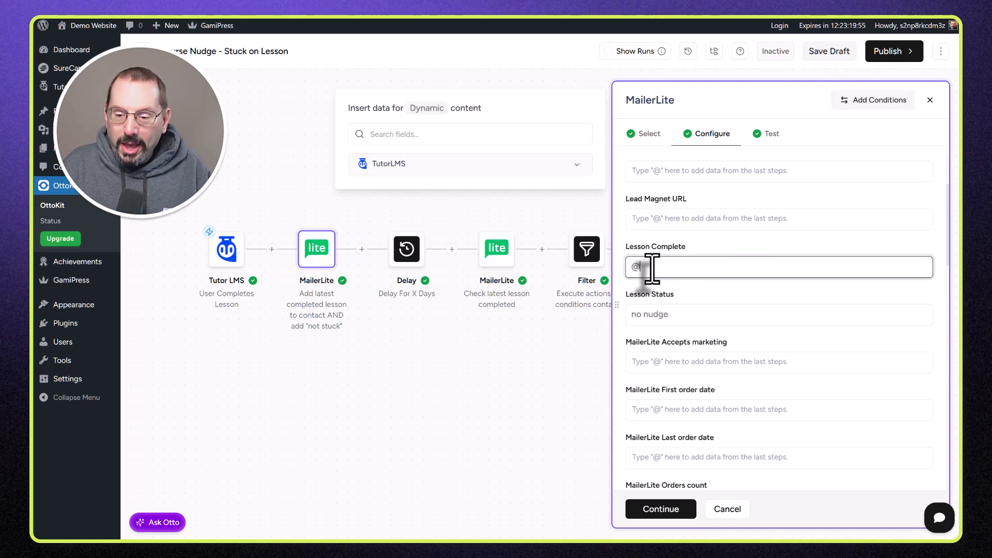
left_click(575, 166)
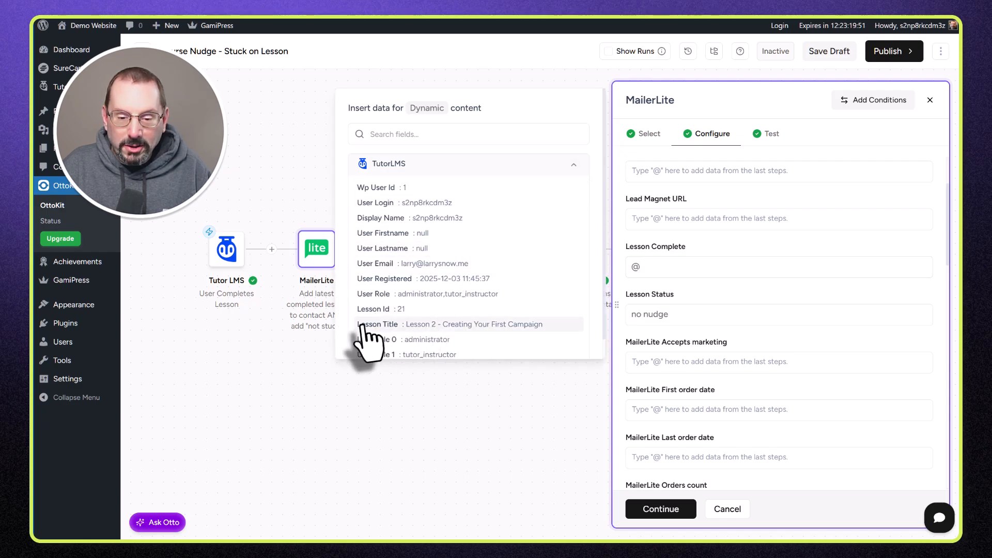
left_click(453, 324)
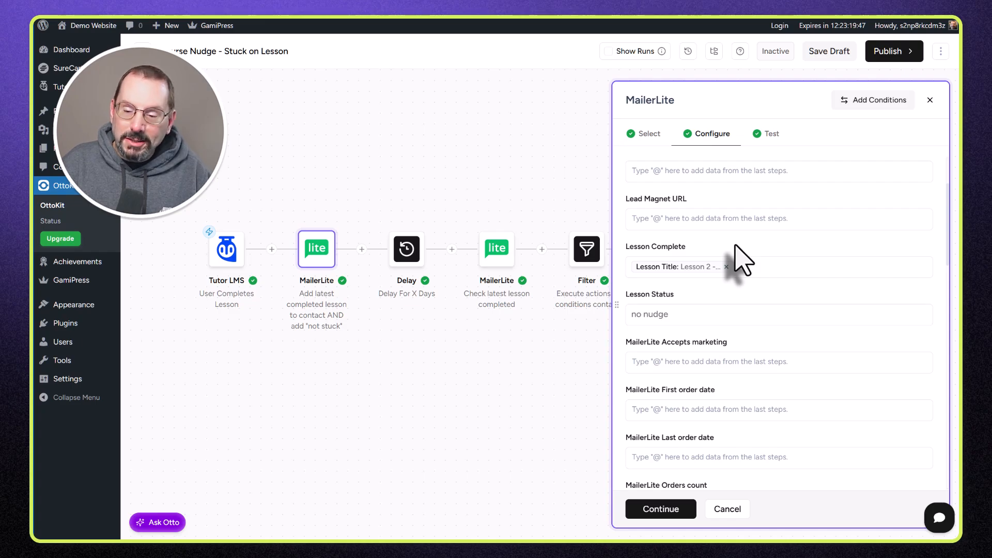
Step: Review the remaining and optional subscriber fields, then continue to the Test stage
left_click(671, 315)
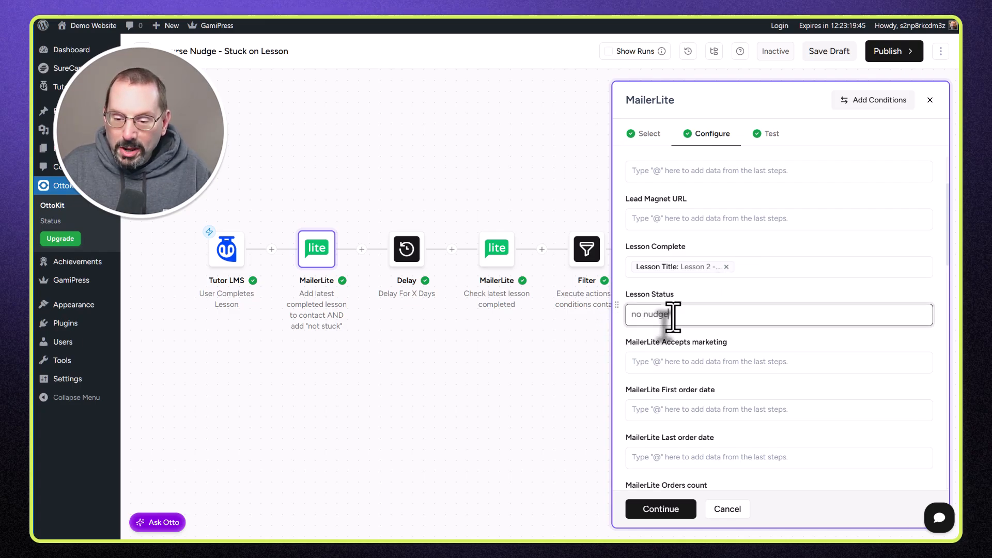
scroll(713, 317, "down", 5)
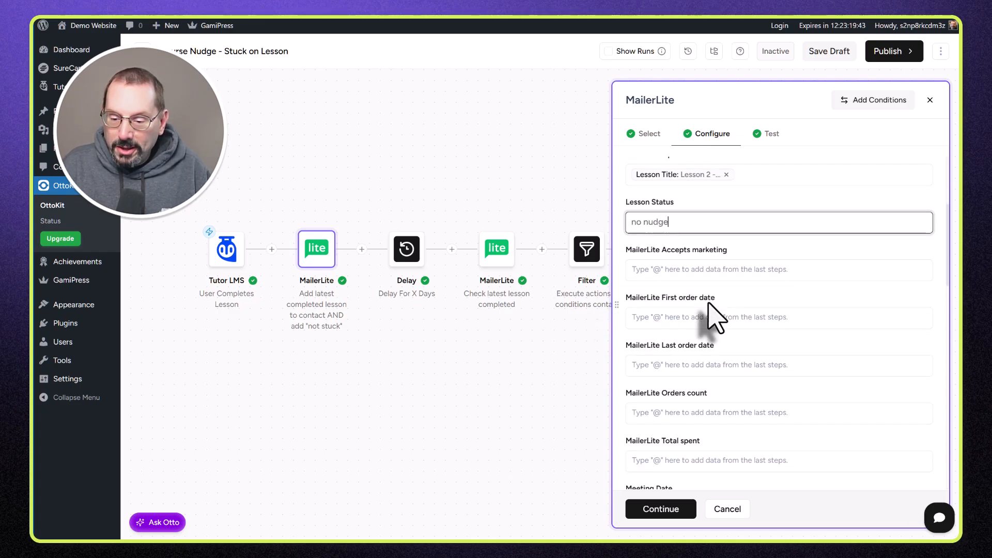
scroll(713, 317, "down", 10)
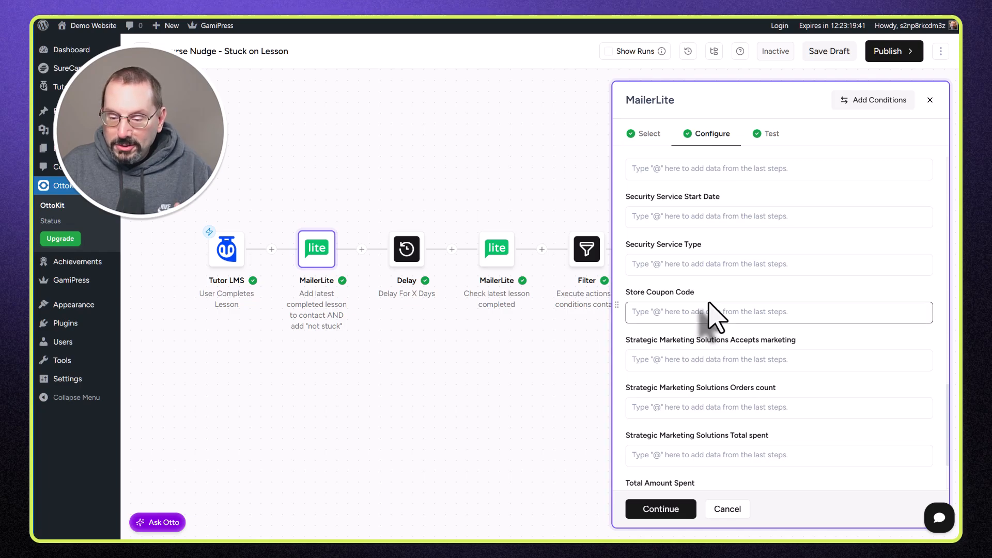
scroll(713, 316, "down", 3)
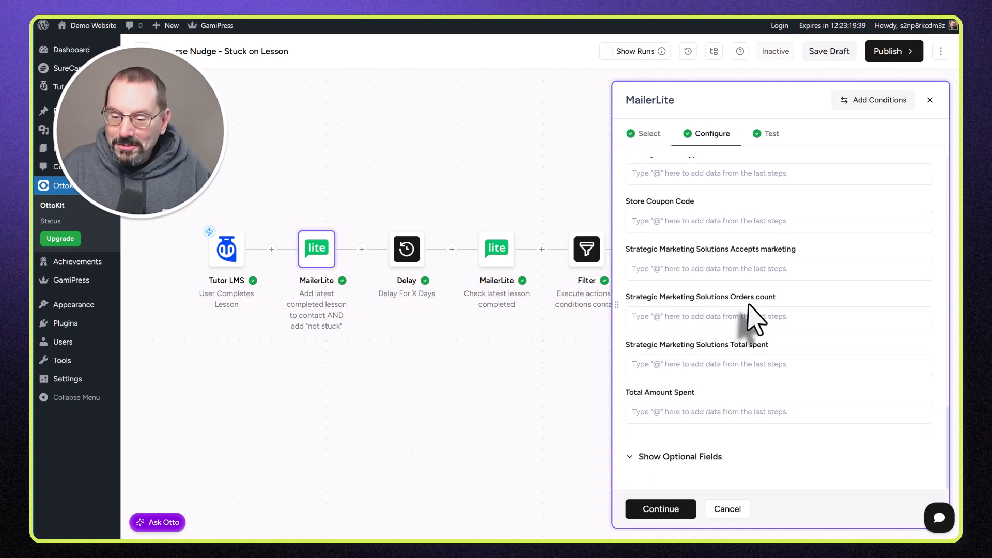
left_click(666, 458)
scroll(703, 406, "down", 4)
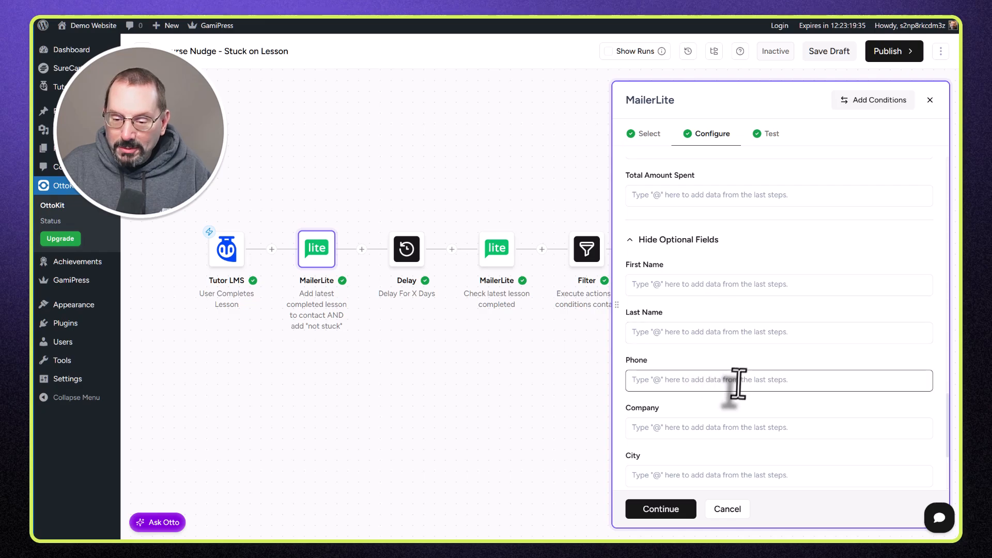
scroll(736, 392, "down", 1)
scroll(742, 377, "up", 4)
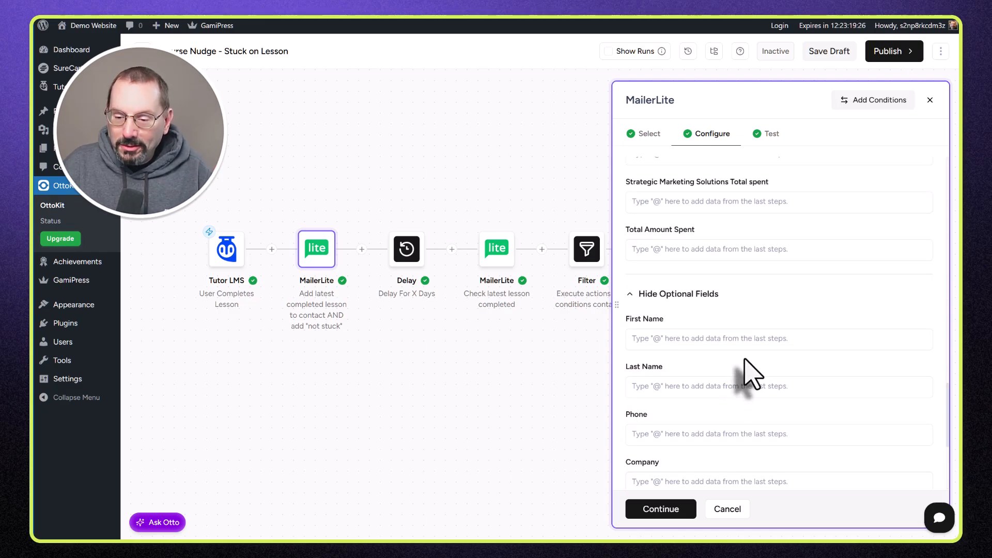
scroll(752, 375, "down", 2)
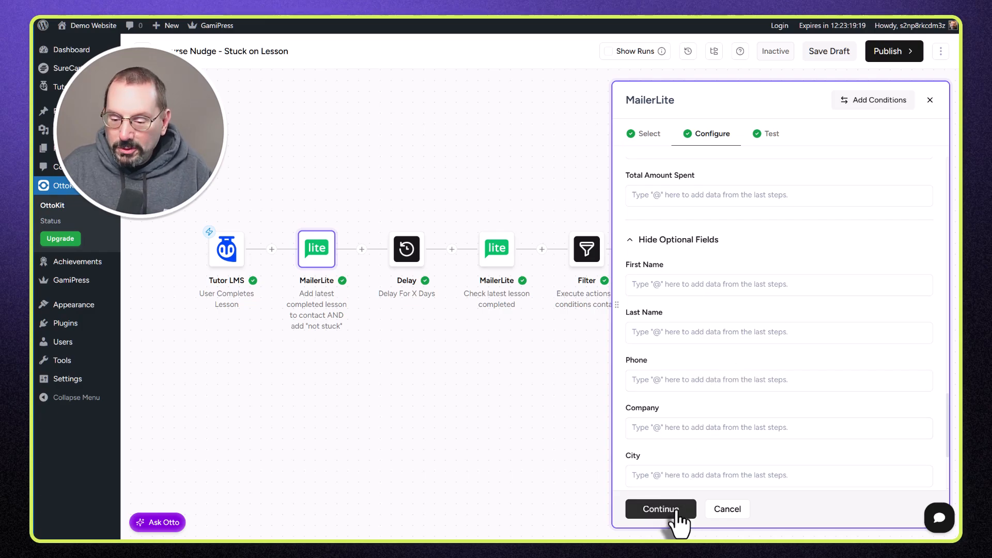
left_click(661, 508)
Step: Save the first MailerLite step, check the 1-minute Delay unchanged, and open 'Check latest lesson completed'
left_click(649, 512)
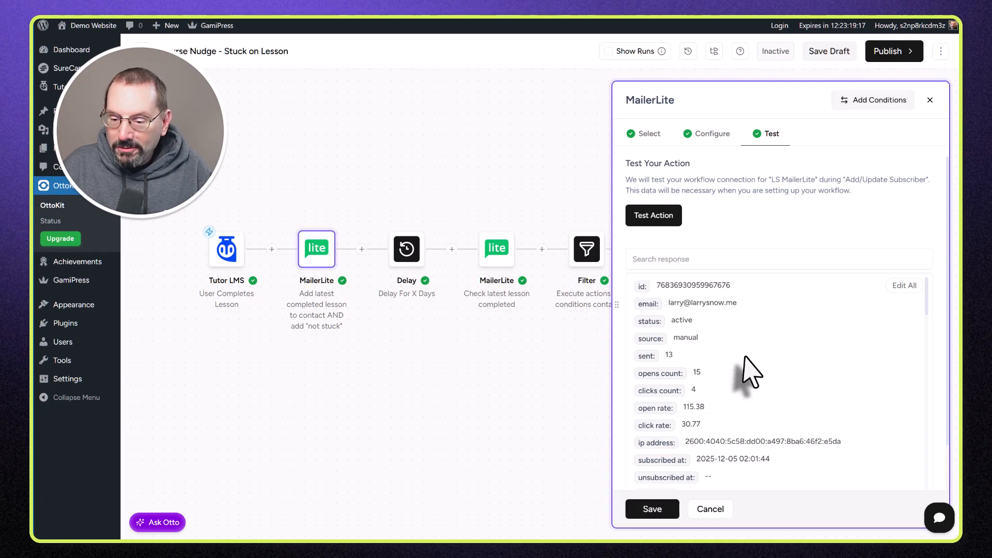
left_click(415, 264)
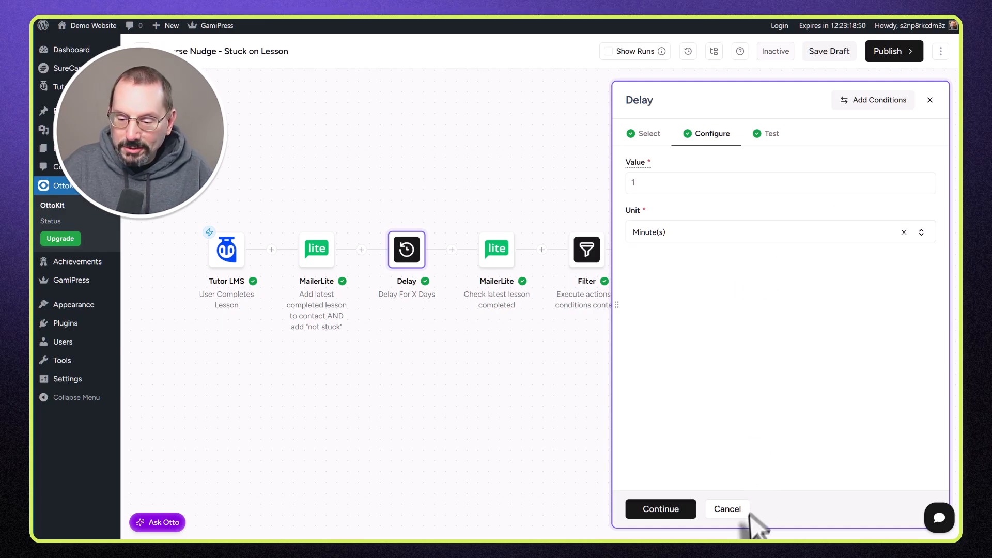
left_click(730, 511)
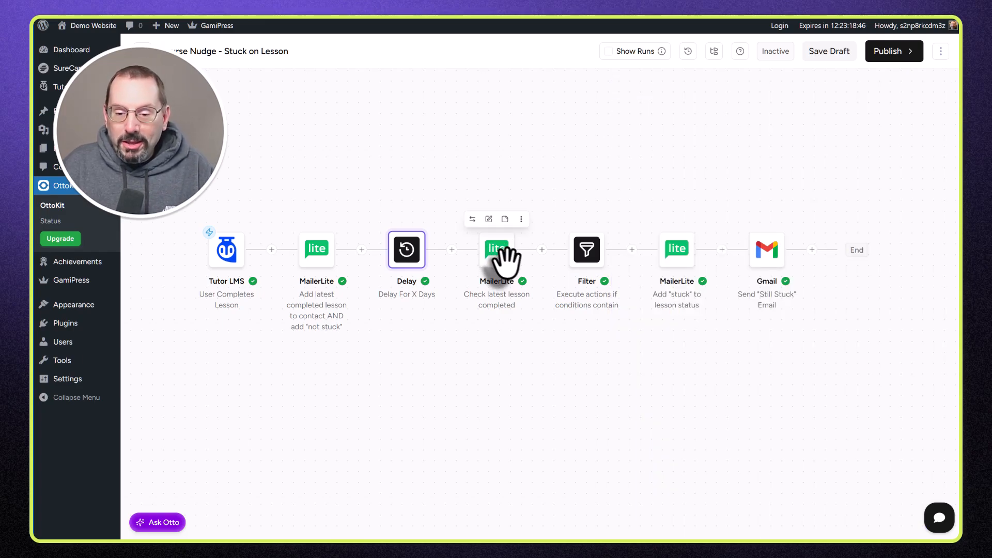
left_click(504, 256)
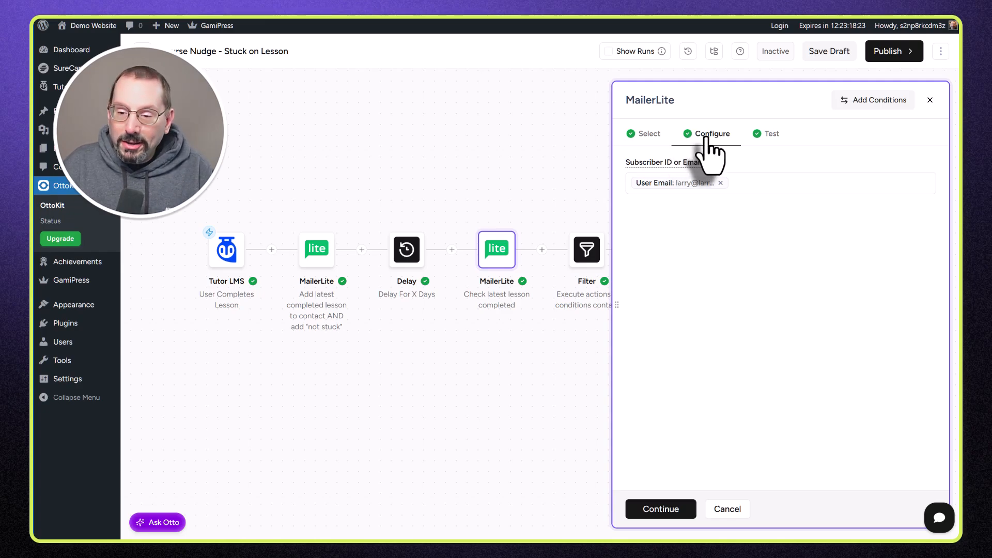
Step: Test-fetch the subscriber, confirm lessonstatus reads 'stuck', and save 'Check latest lesson completed'
left_click(770, 135)
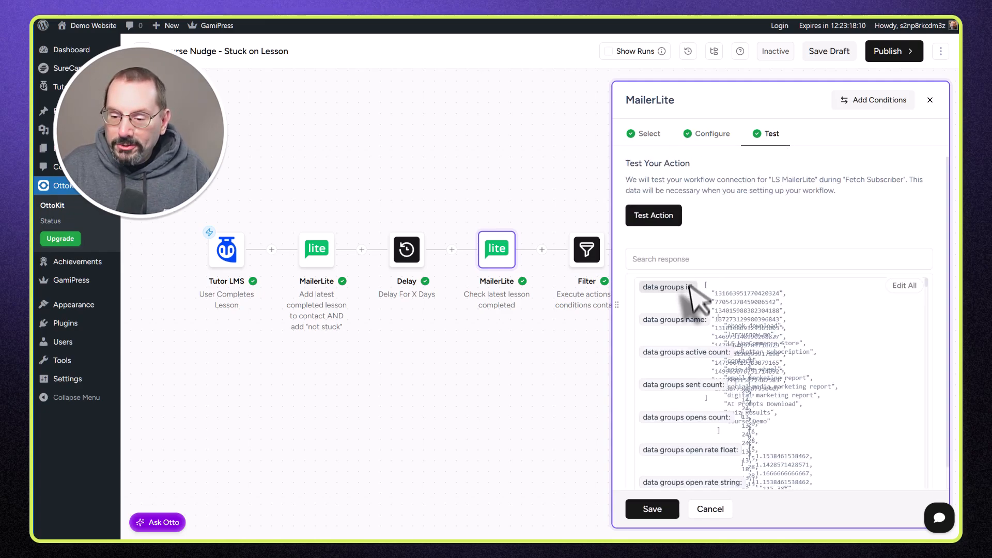
scroll(719, 326, "down", 1)
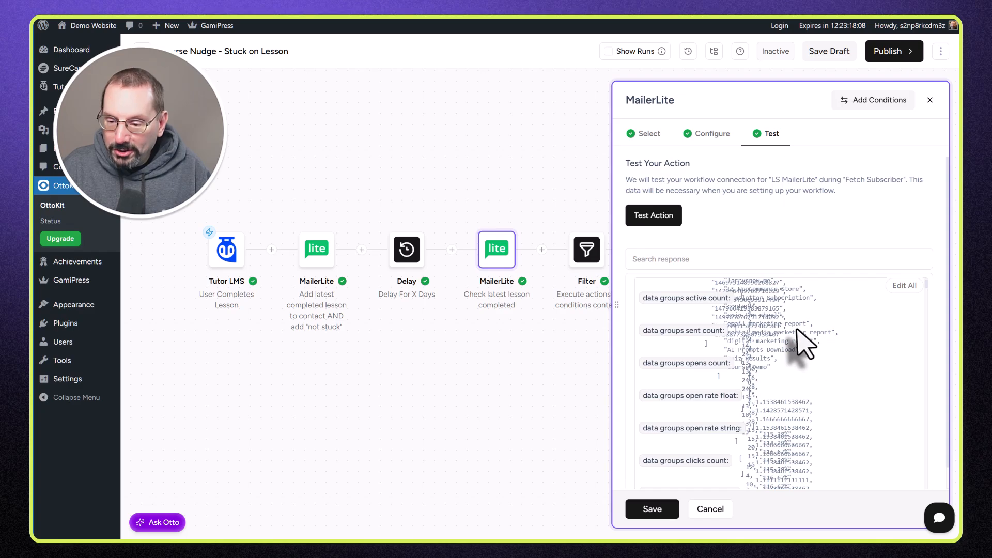
left_click(671, 219)
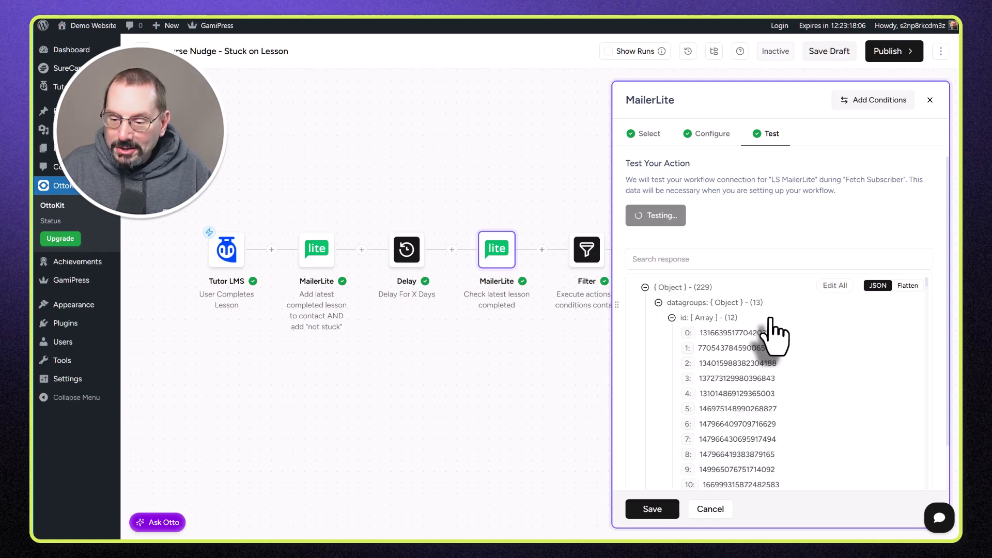
scroll(780, 394, "down", 1)
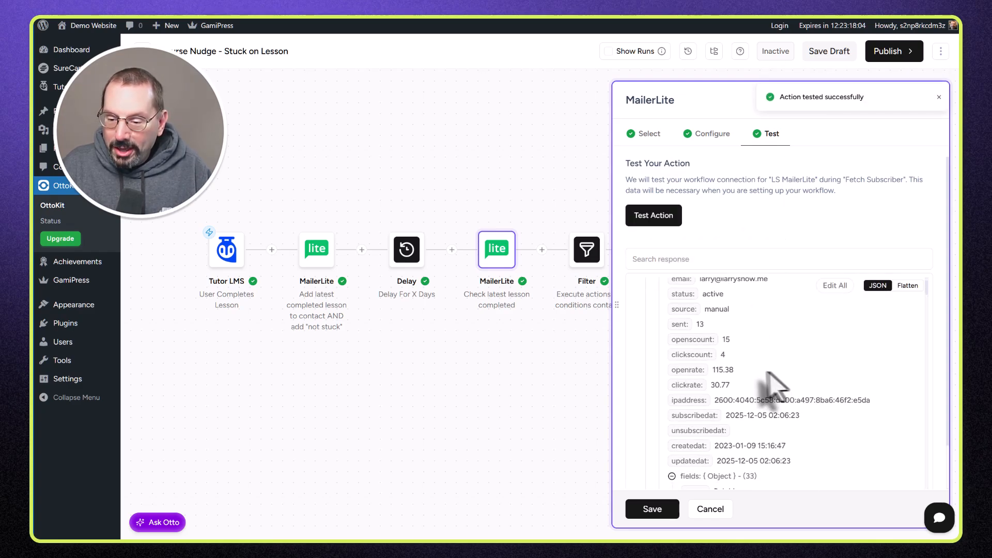
scroll(765, 387, "down", 4)
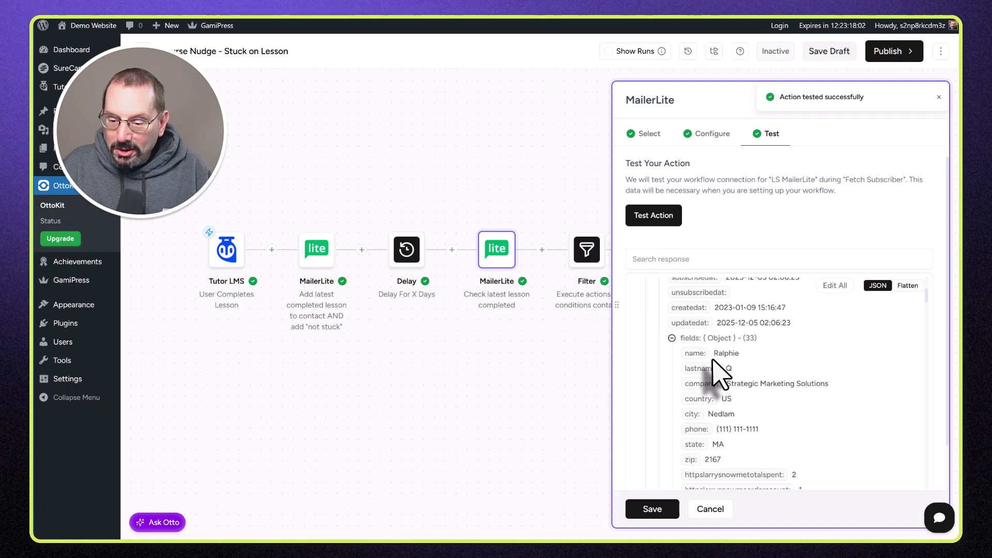
scroll(712, 360, "down", 1)
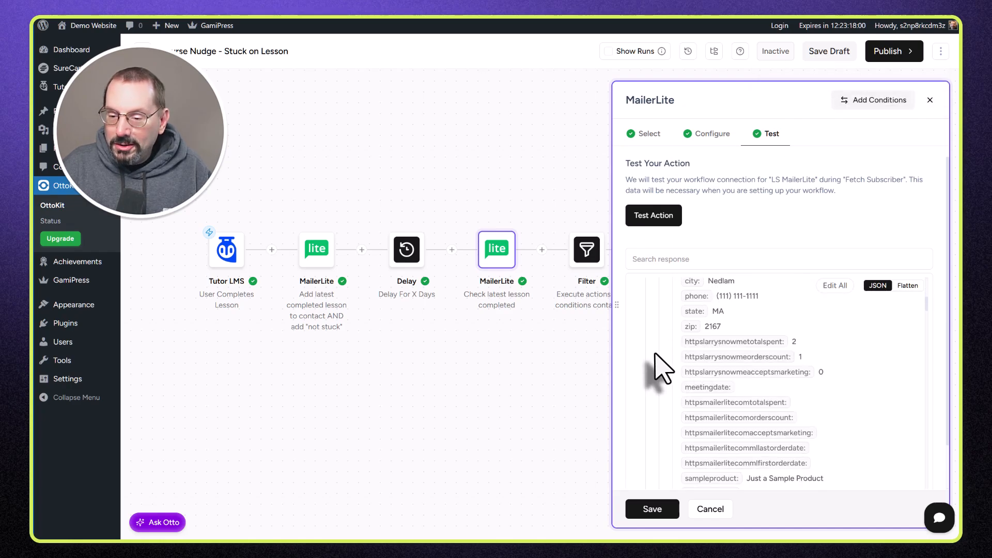
scroll(656, 356, "down", 5)
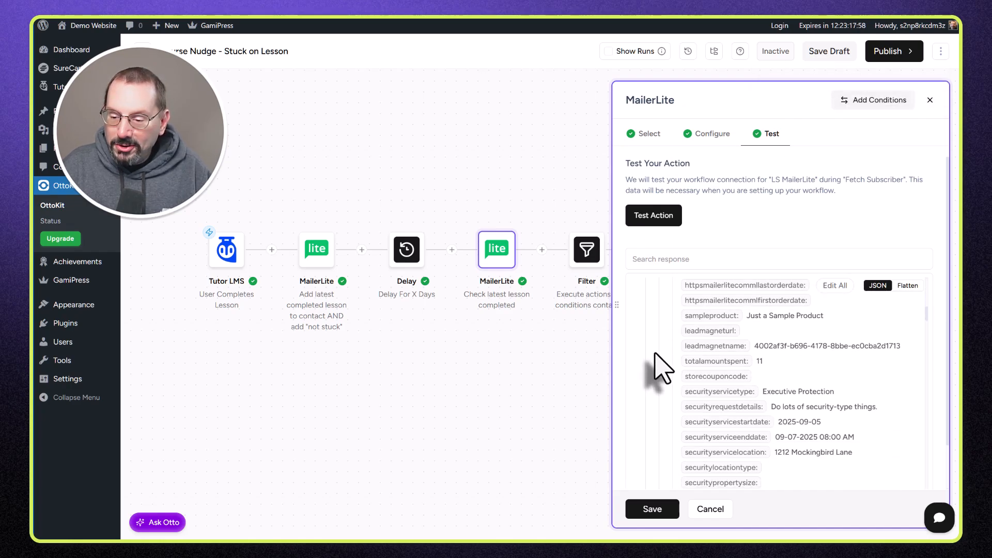
scroll(663, 368, "down", 3)
scroll(662, 368, "down", 2)
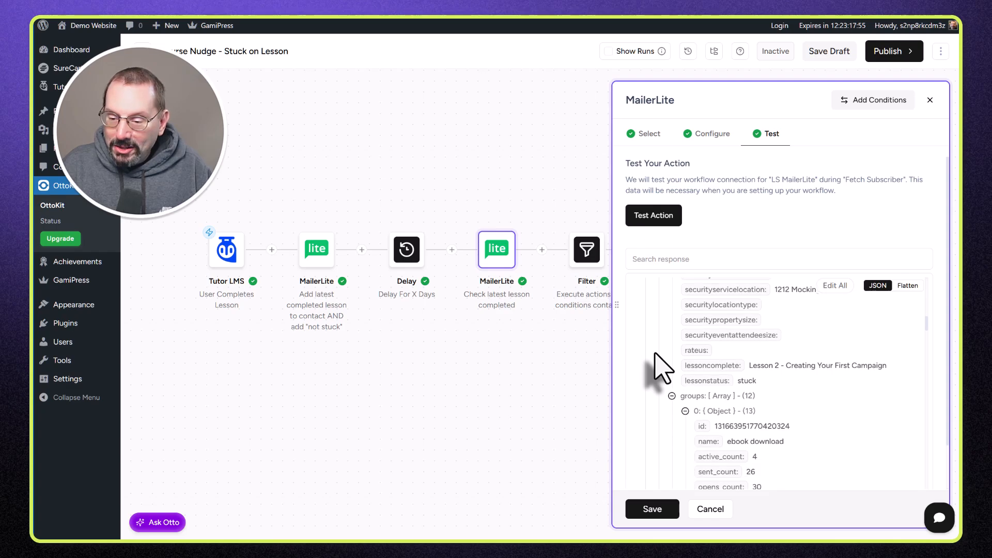
left_click_drag(671, 366, 889, 368)
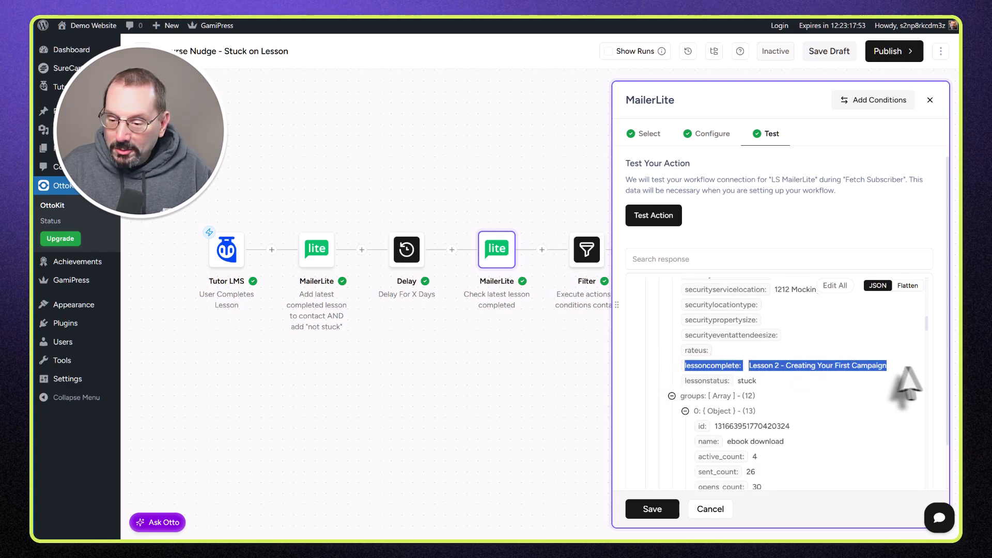
left_click_drag(758, 381, 681, 366)
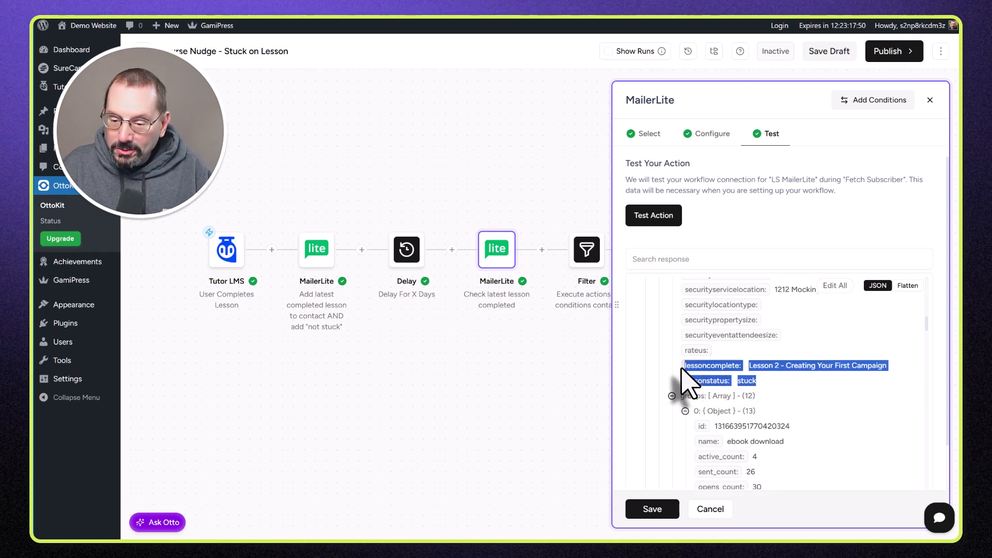
left_click(652, 509)
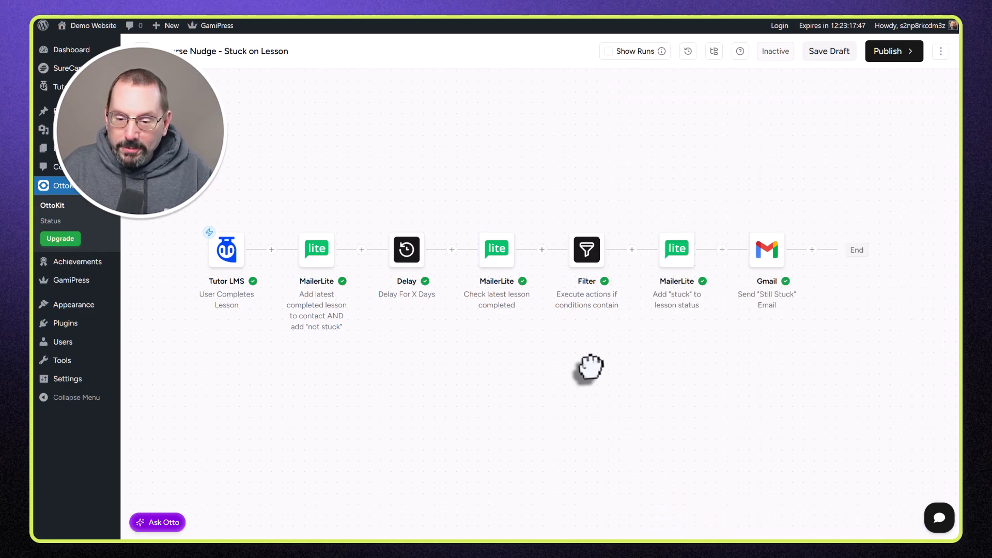
mouse_move(587, 261)
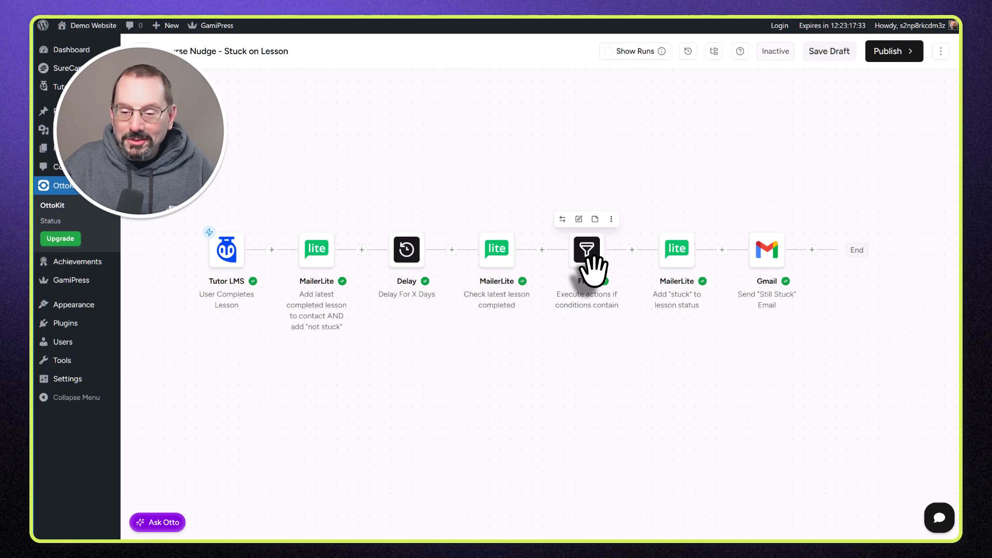
left_click(589, 255)
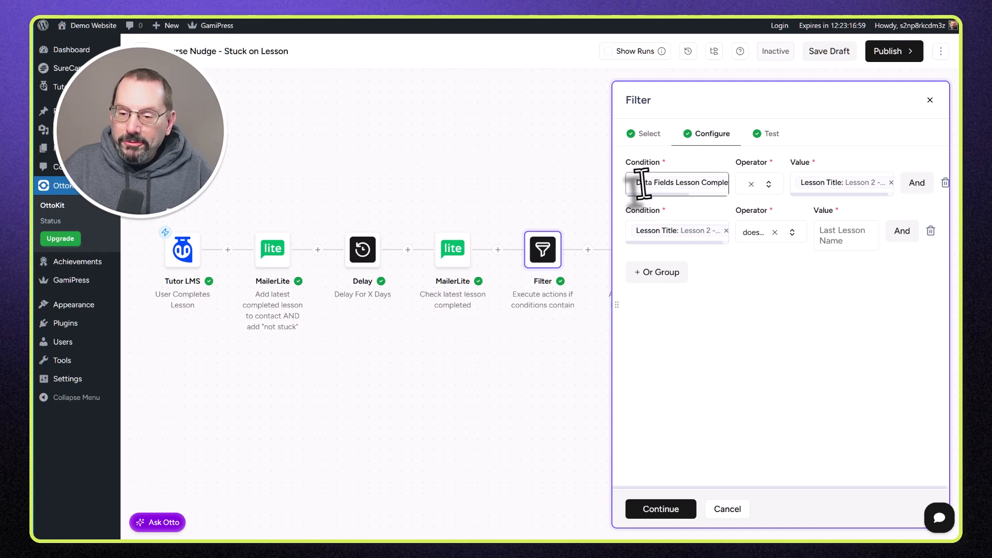
left_click_drag(614, 305, 432, 317)
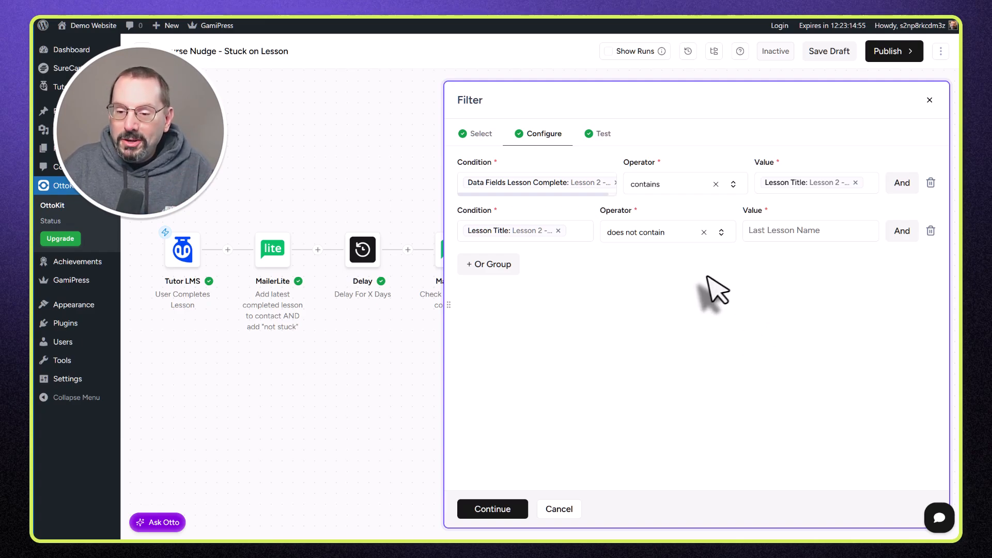
left_click(562, 510)
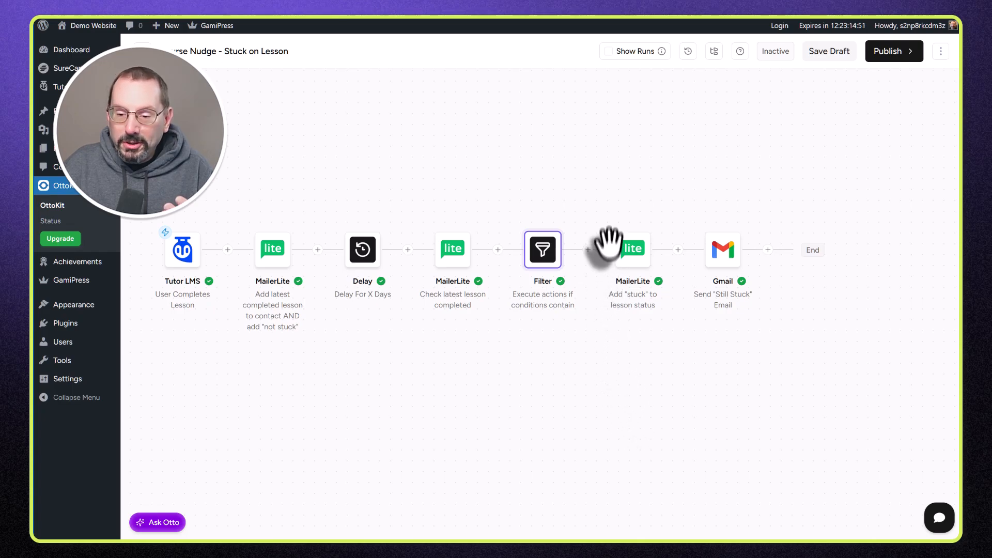
mouse_move(609, 227)
left_click(633, 254)
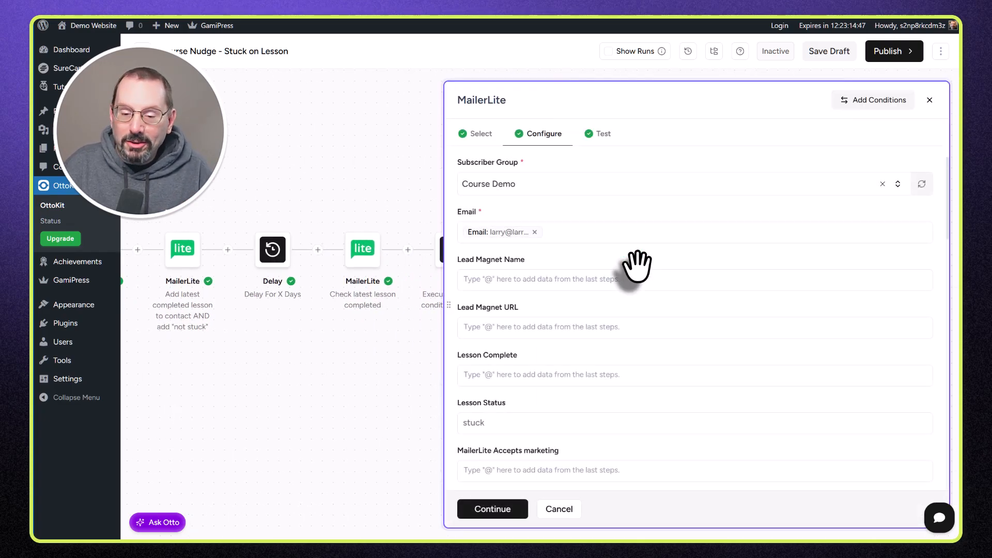
scroll(635, 267, "down", 1)
left_click_drag(511, 368, 445, 376)
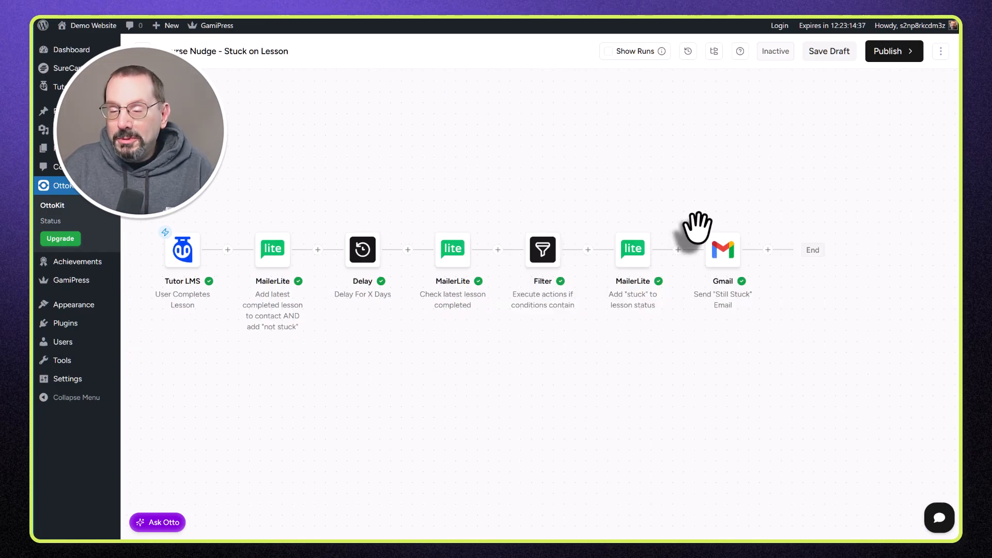
left_click(724, 258)
scroll(726, 261, "down", 2)
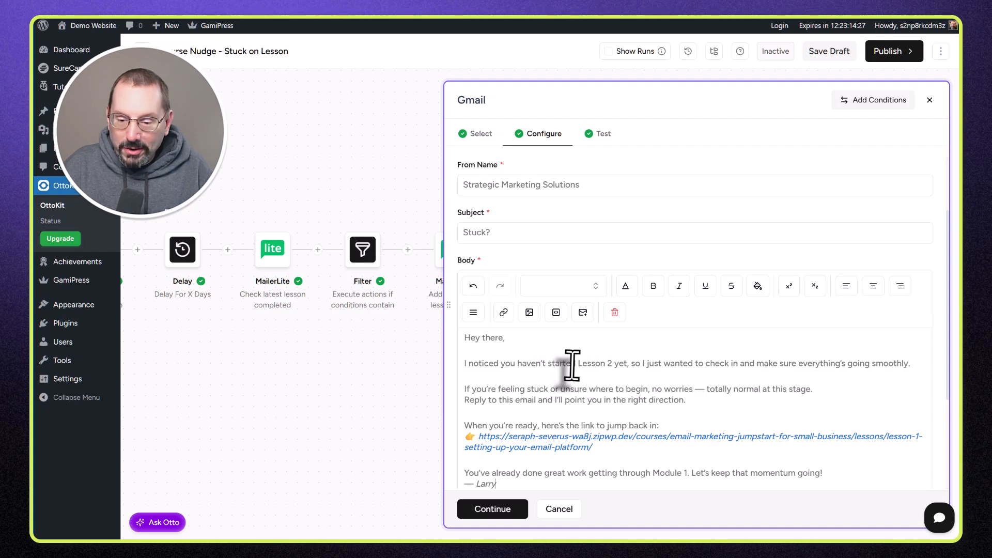
left_click_drag(612, 363, 578, 364)
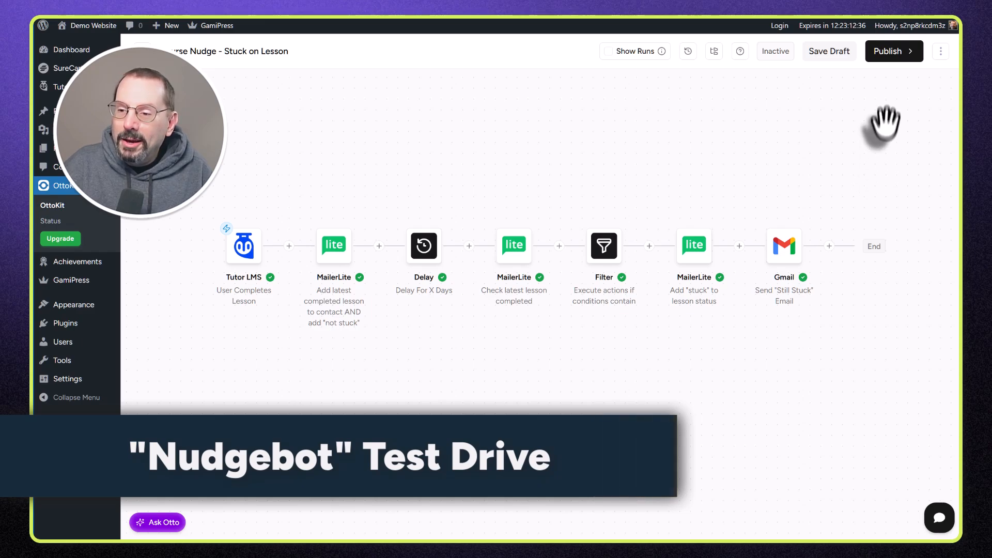
Step: Publish the workflow in the same version to make it Active, then return to the course page
left_click(888, 54)
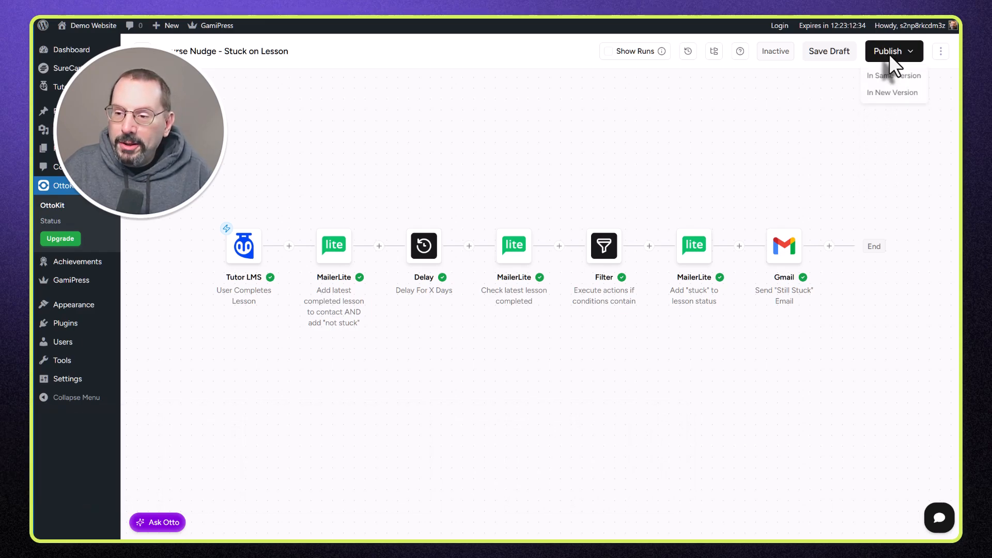
left_click(880, 78)
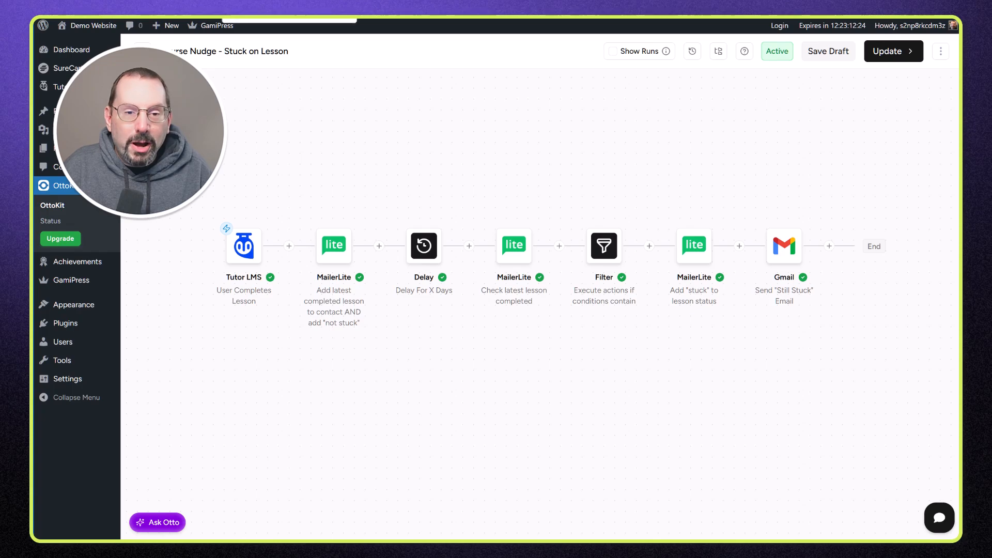
left_click(289, 17)
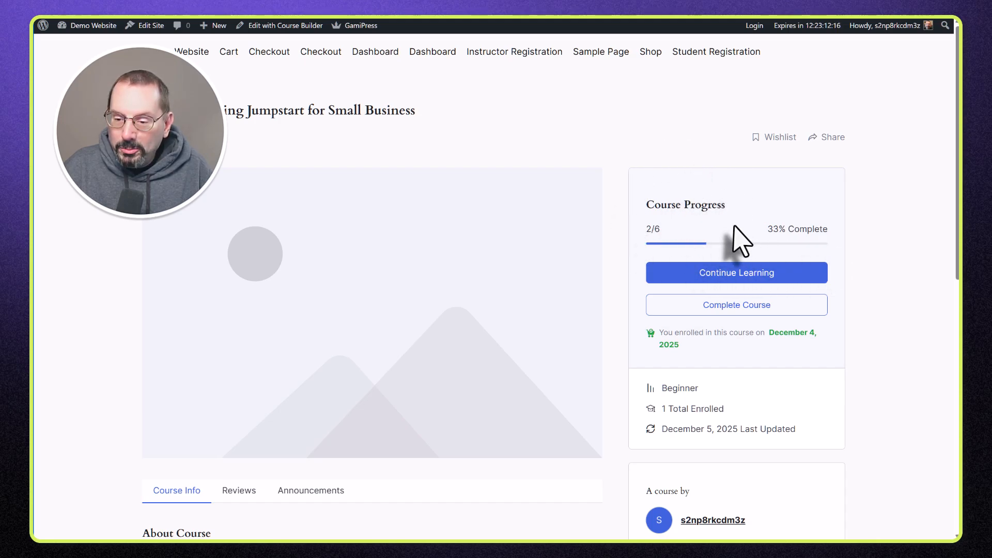
Step: Open Lesson 3 via Continue Learning, mark it complete (3 of 6, 50%), and return to OttoKit
scroll(833, 227, "down", 1)
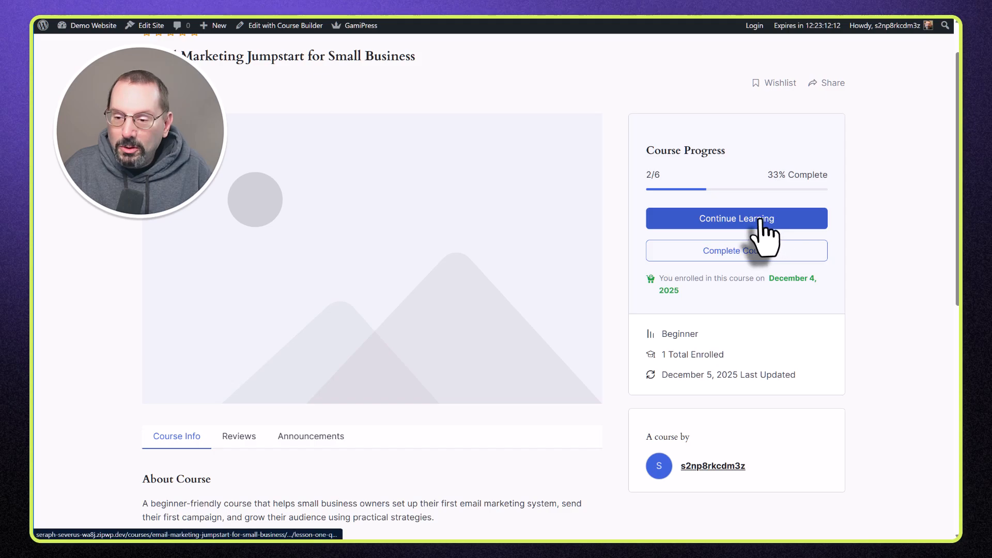
left_click(786, 227)
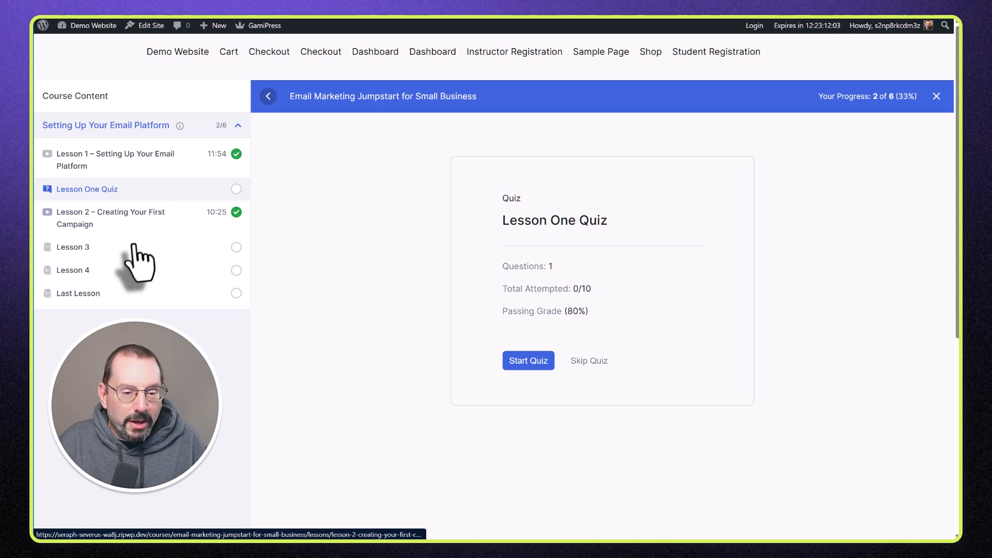
left_click(91, 249)
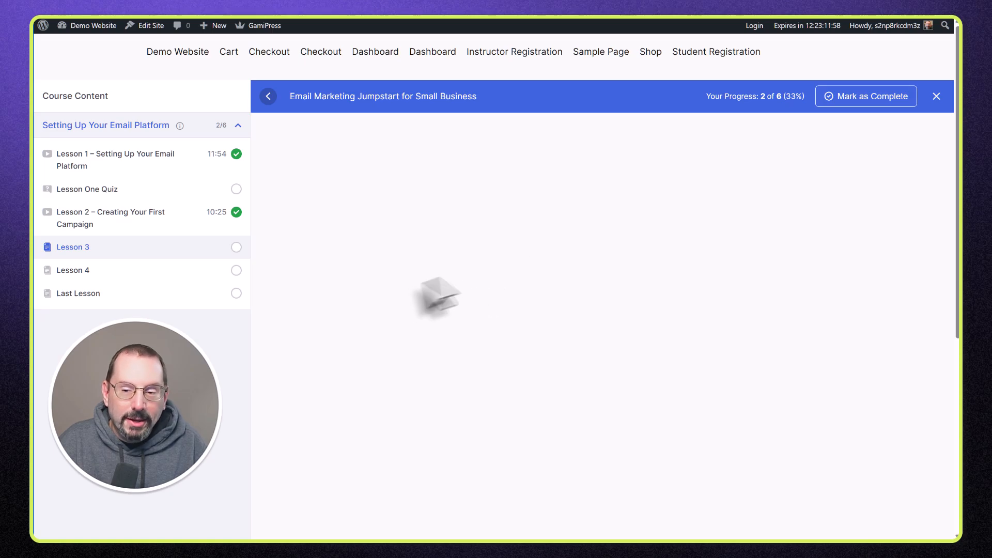
left_click(861, 98)
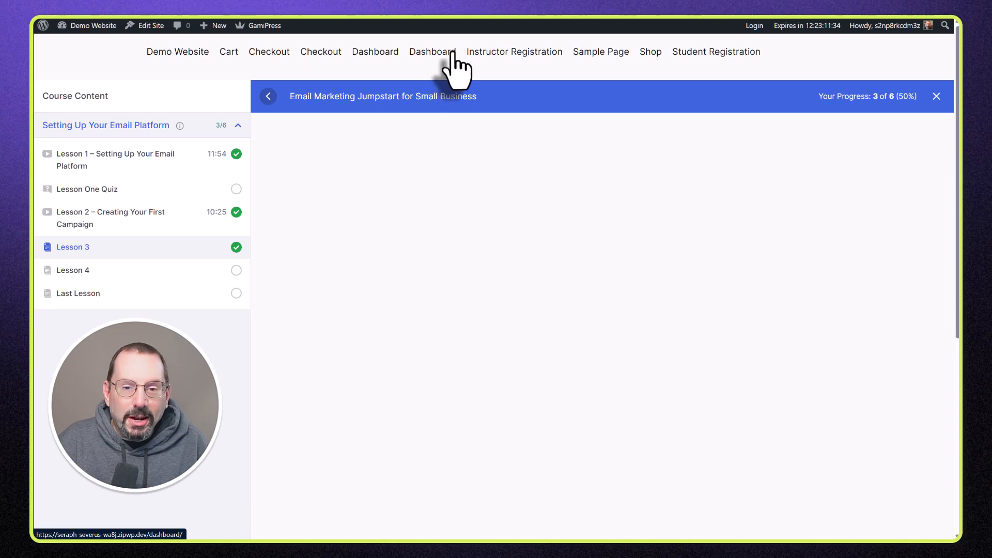
key("ctrl+Tab")
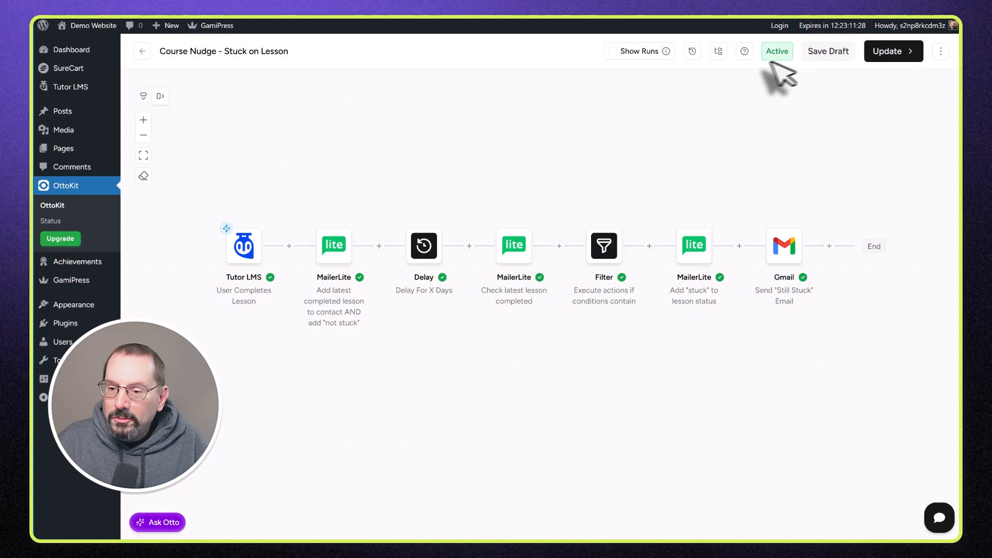
Step: Open the newest run in history and confirm the Tutor LMS trigger's lesson title is Lesson 3
left_click(693, 52)
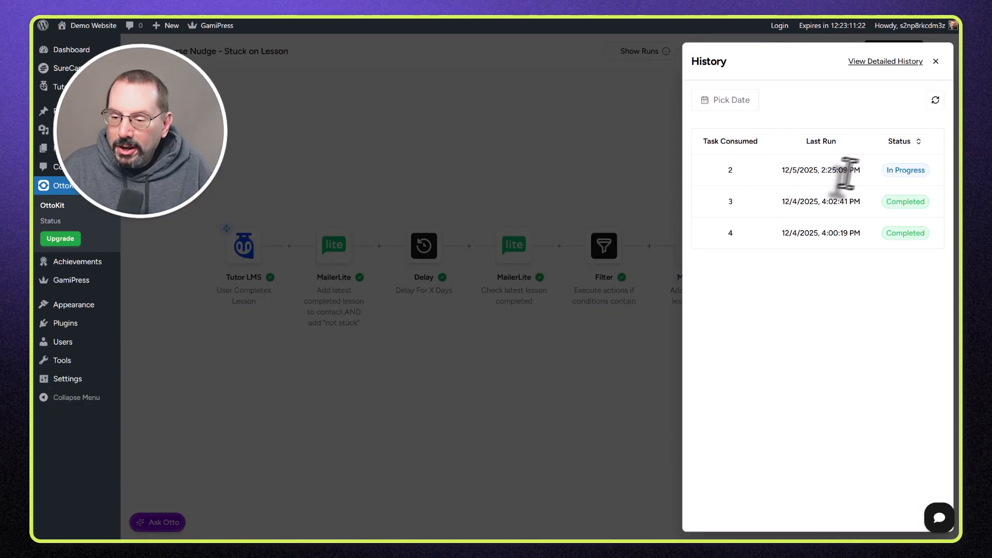
left_click(885, 62)
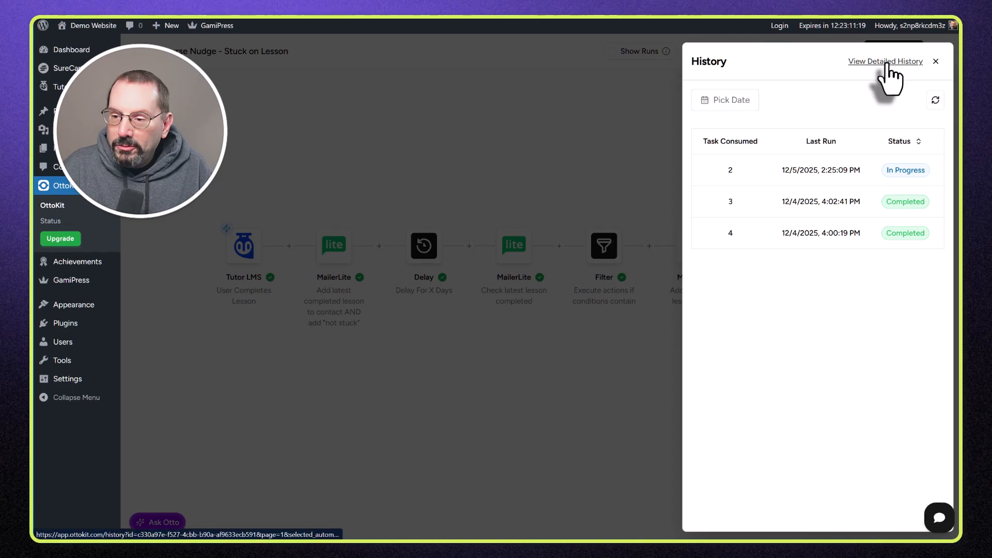
left_click(382, 204)
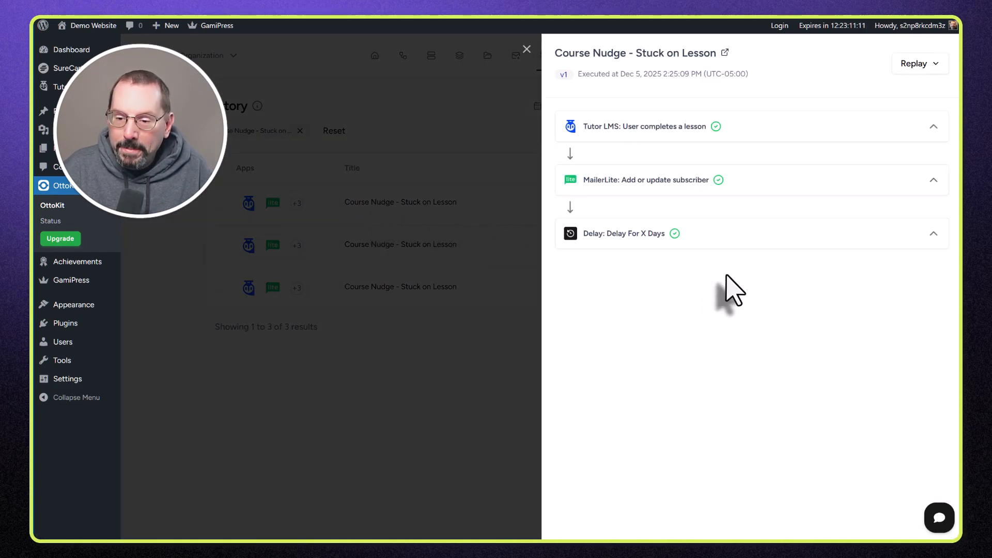
left_click(933, 127)
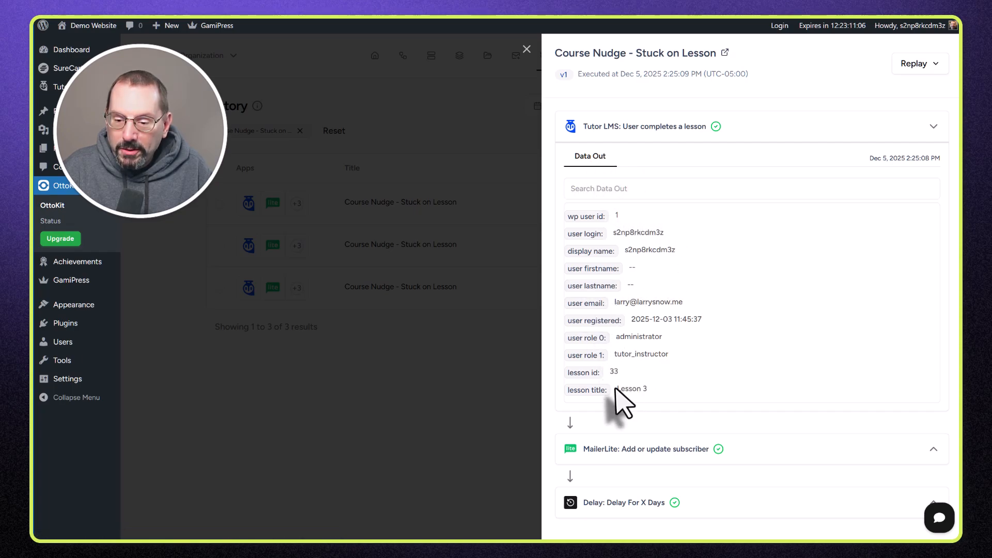
left_click_drag(617, 391, 677, 391)
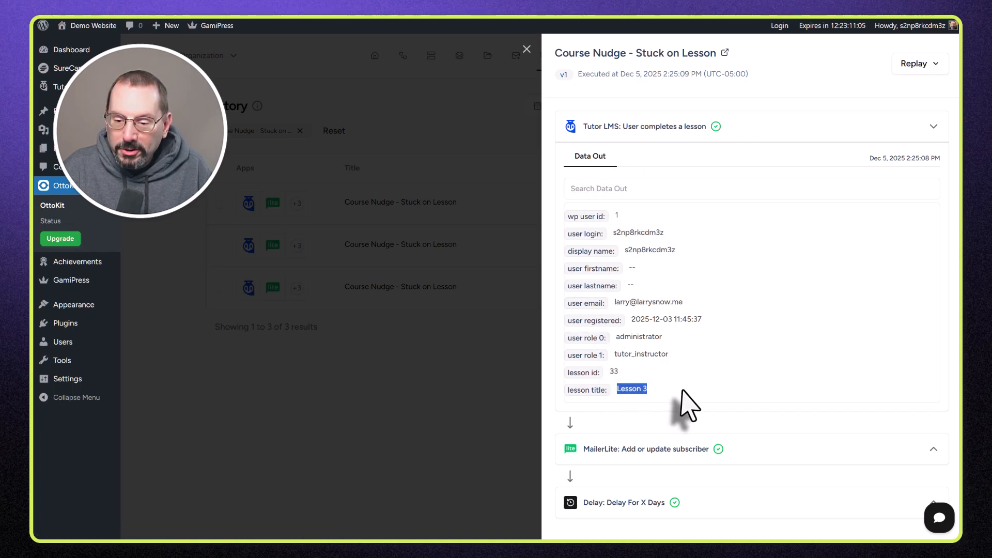
Step: Check the MailerLite subscriber update received Lesson 3 with lesson status 'no nudge'
left_click(933, 449)
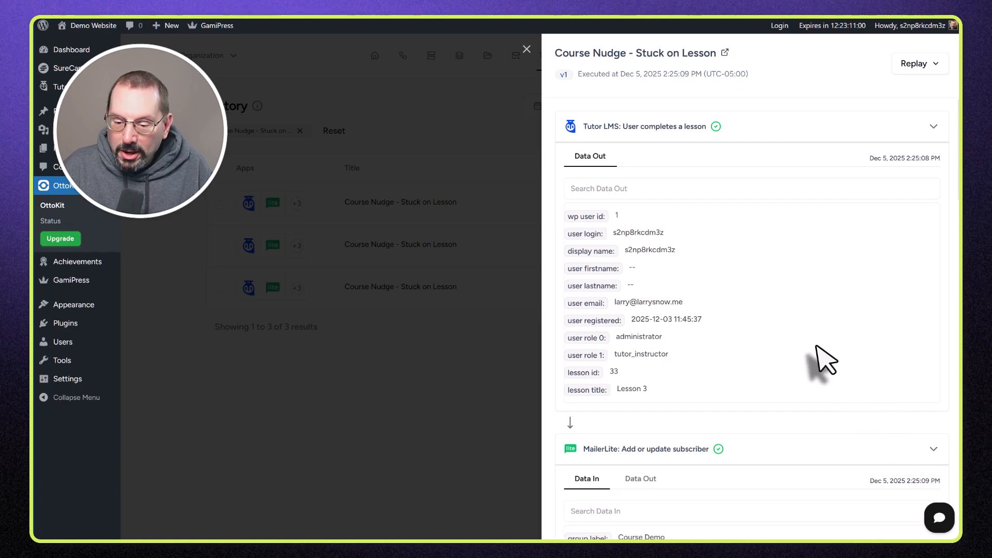
scroll(790, 341, "down", 4)
scroll(753, 317, "down", 3)
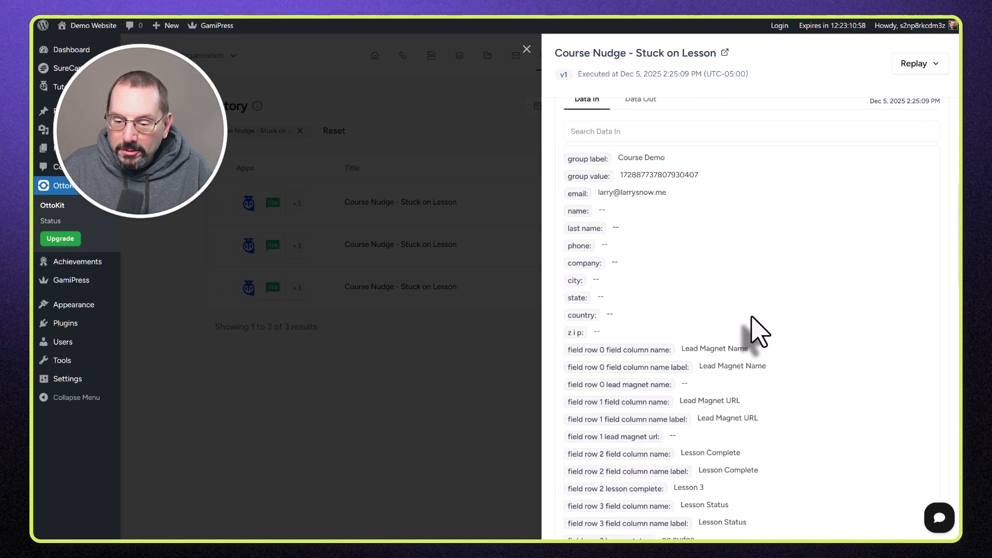
scroll(698, 328, "down", 3)
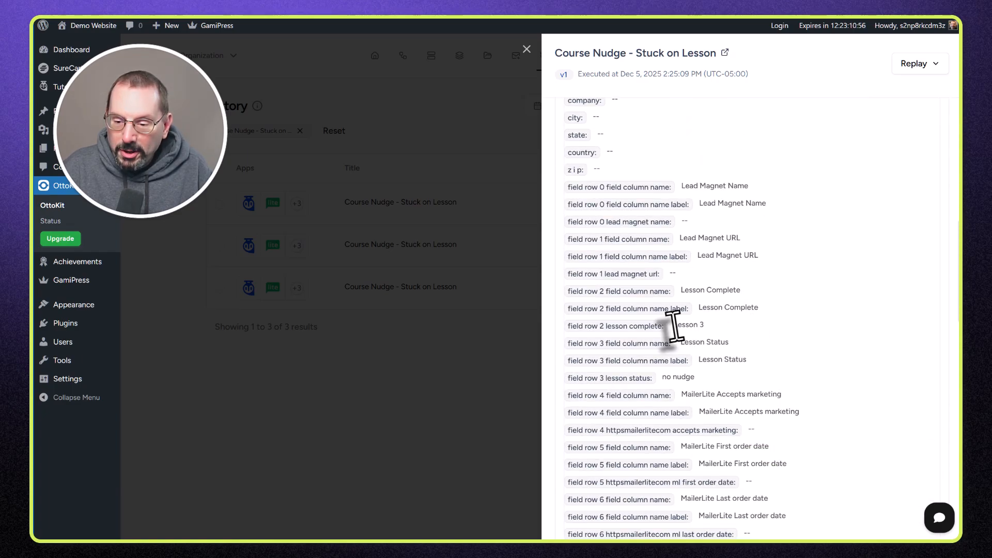
left_click_drag(673, 325, 706, 325)
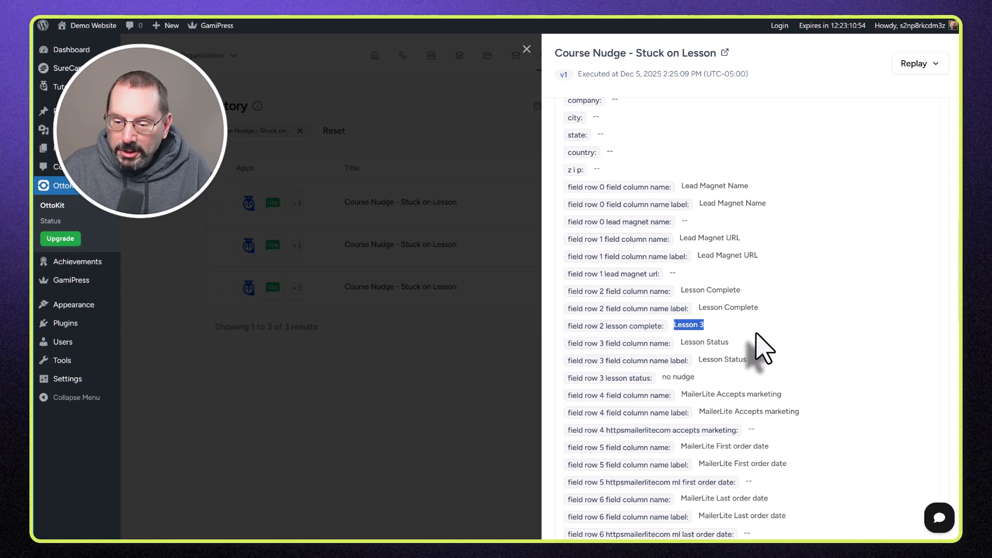
left_click(690, 379)
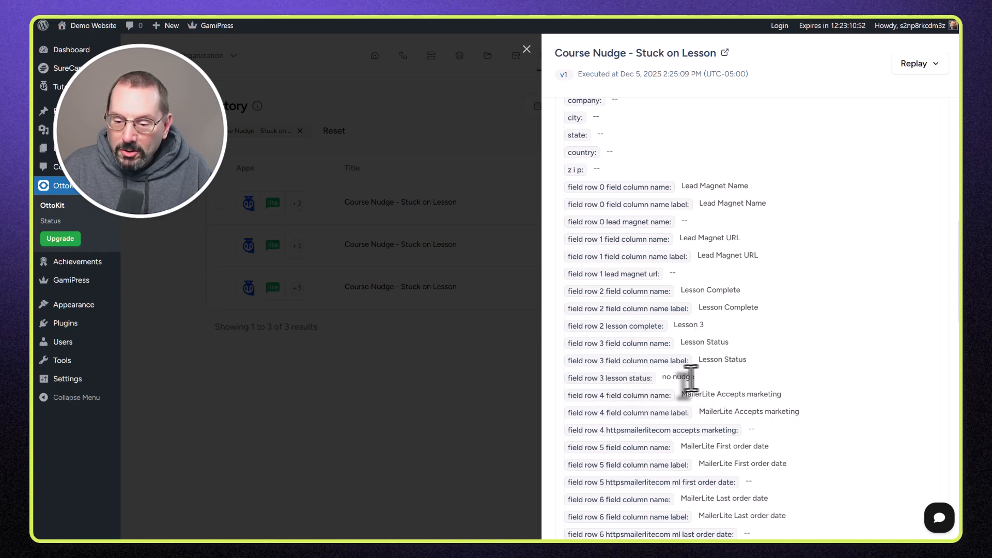
left_click_drag(691, 379, 664, 379)
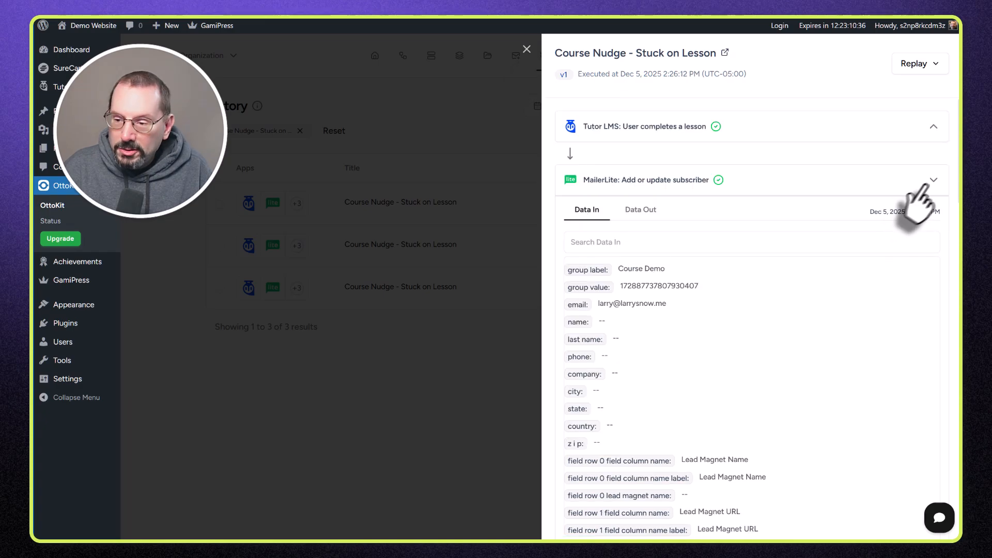
Step: Inspect the Delay step's Data In and Data Out for this run
left_click(933, 181)
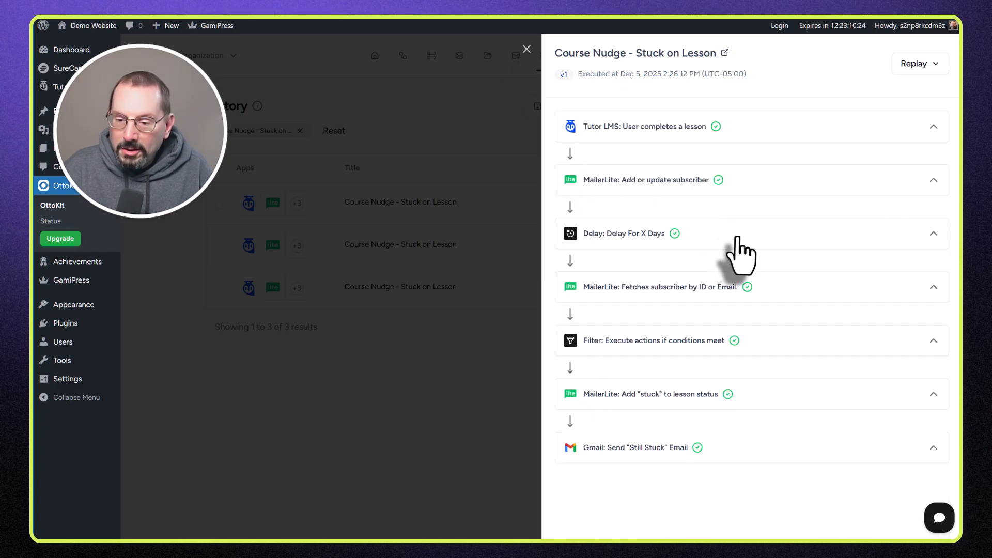
left_click(740, 254)
scroll(704, 339, "down", 1)
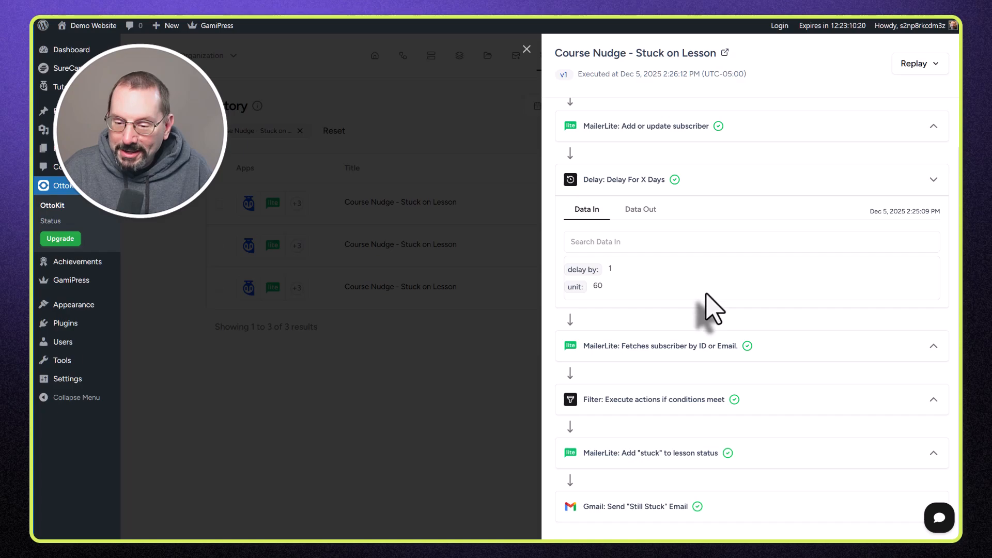
left_click(643, 210)
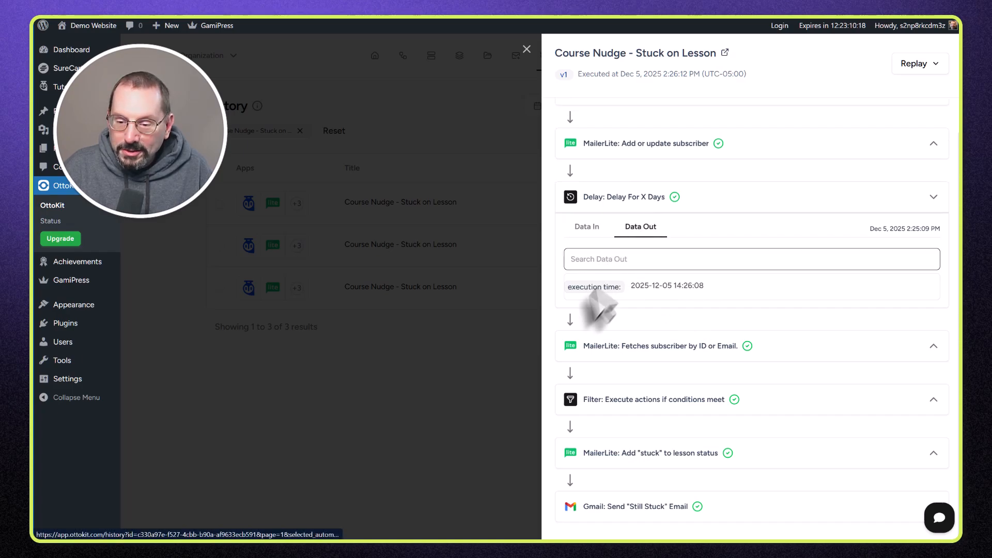
left_click(902, 199)
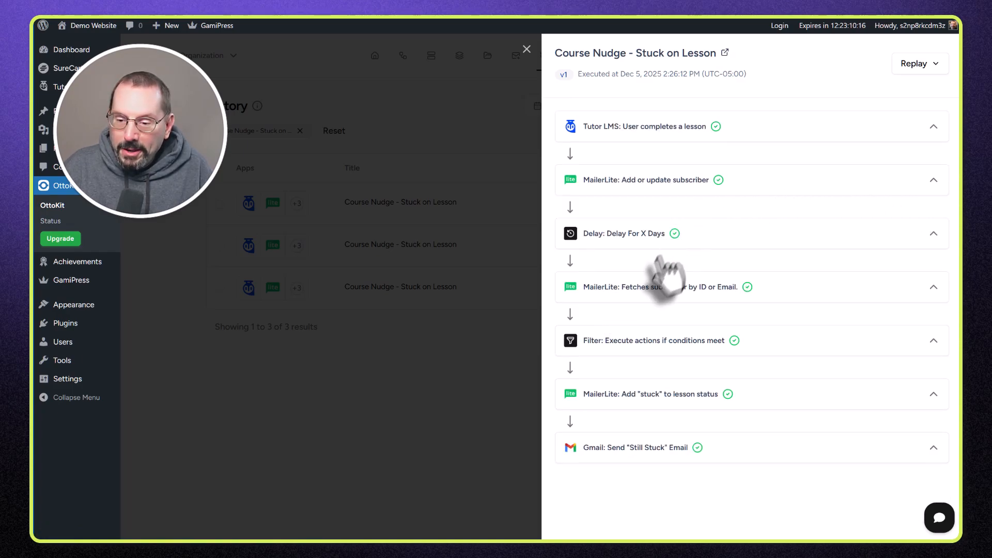
Step: Confirm the Fetch subscriber output shows lesson complete 'Lesson 3' and status 'no nudge'
left_click(789, 291)
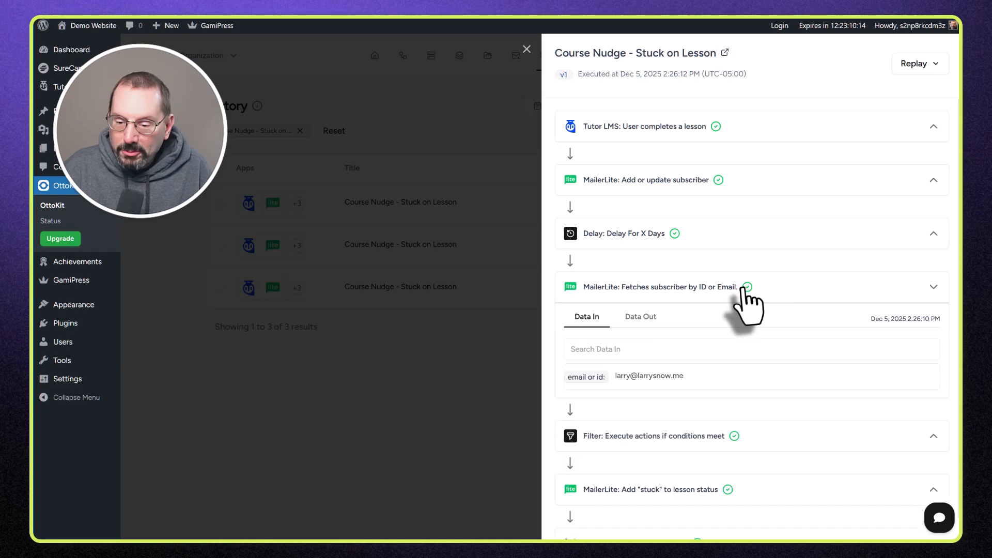
scroll(742, 303, "down", 1)
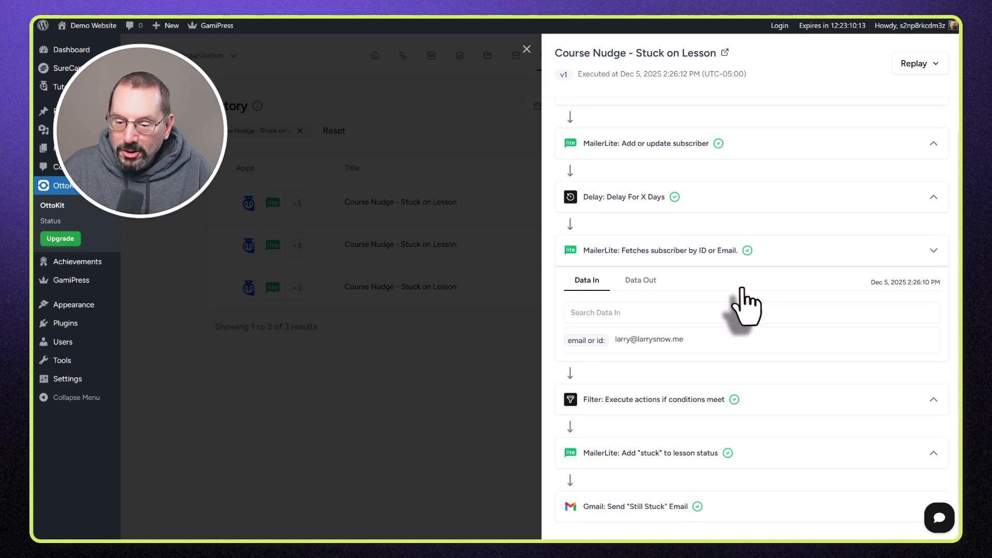
left_click(646, 284)
scroll(716, 351, "down", 2)
scroll(715, 351, "down", 6)
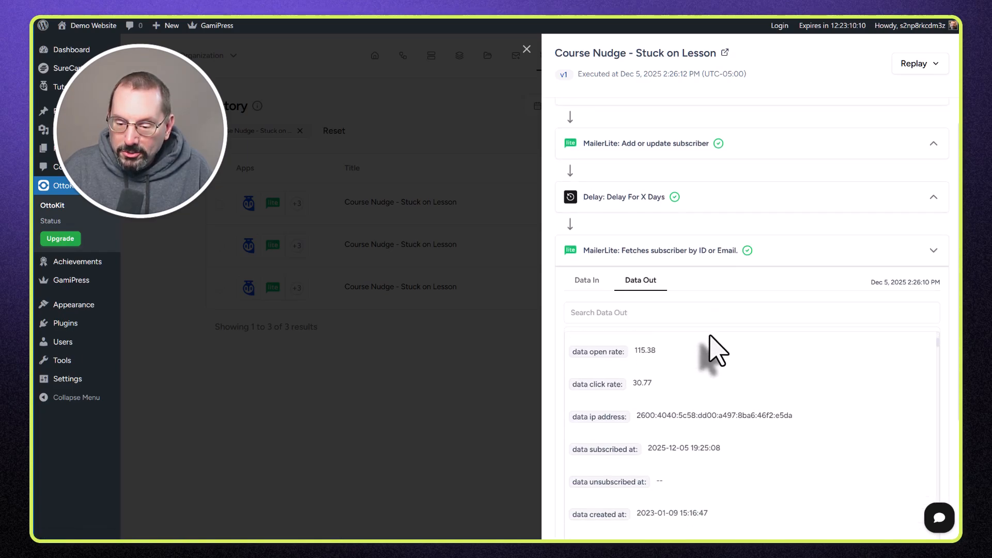
scroll(731, 394, "down", 8)
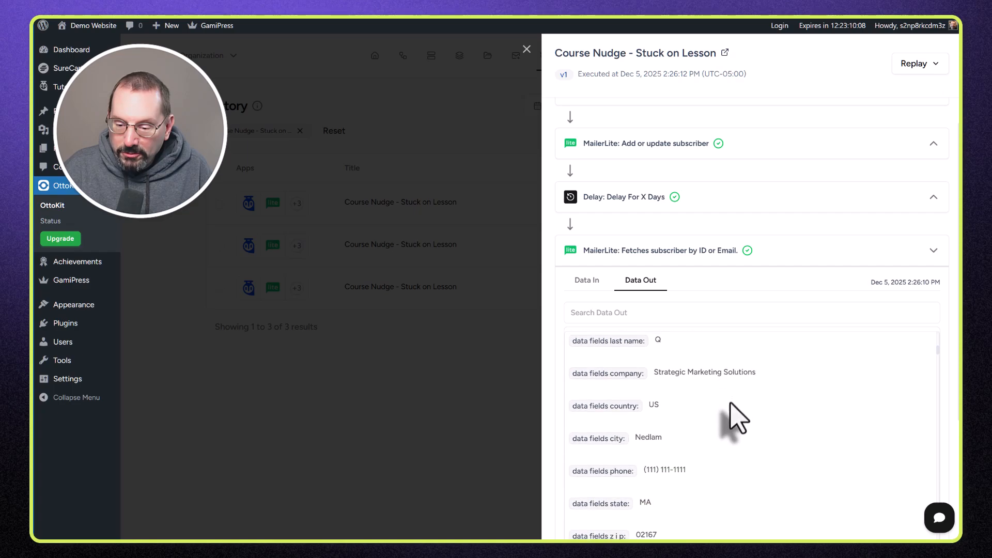
scroll(747, 429, "down", 8)
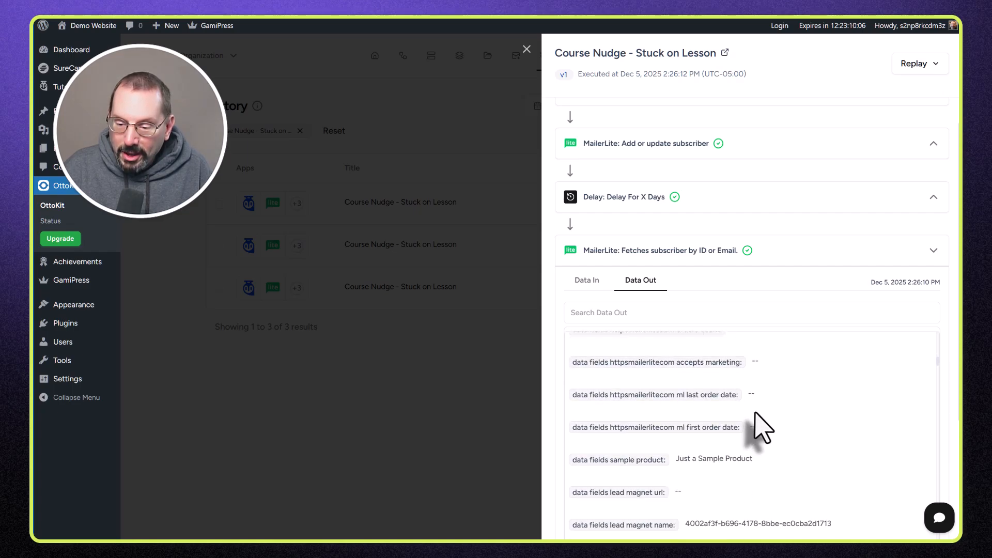
scroll(775, 429, "down", 2)
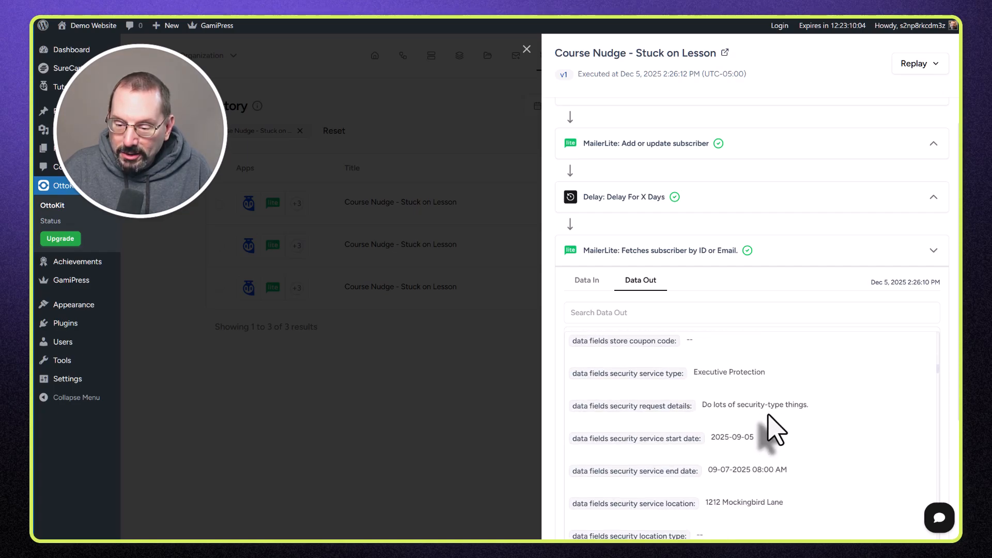
scroll(767, 424, "down", 5)
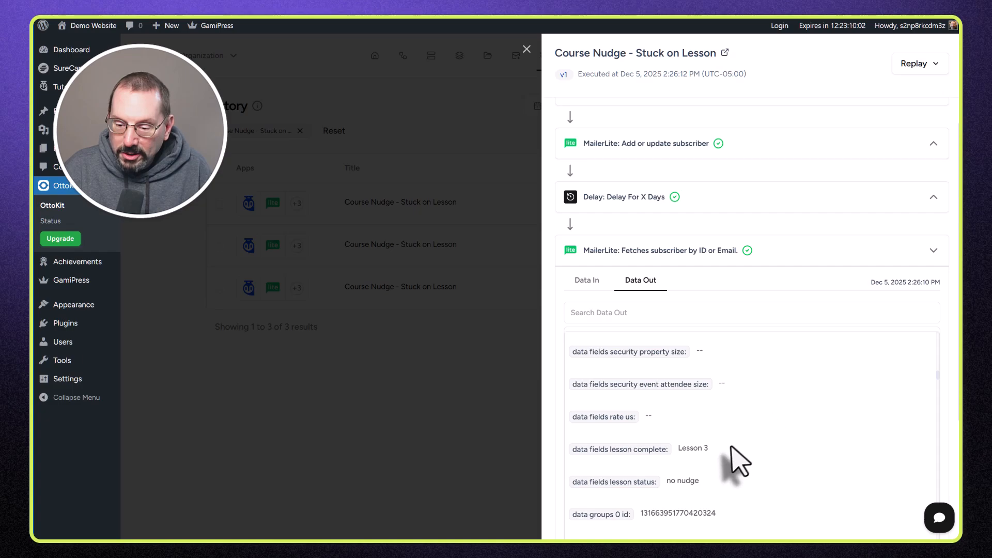
left_click_drag(709, 448, 676, 449)
left_click_drag(701, 480, 665, 480)
scroll(744, 458, "down", 3)
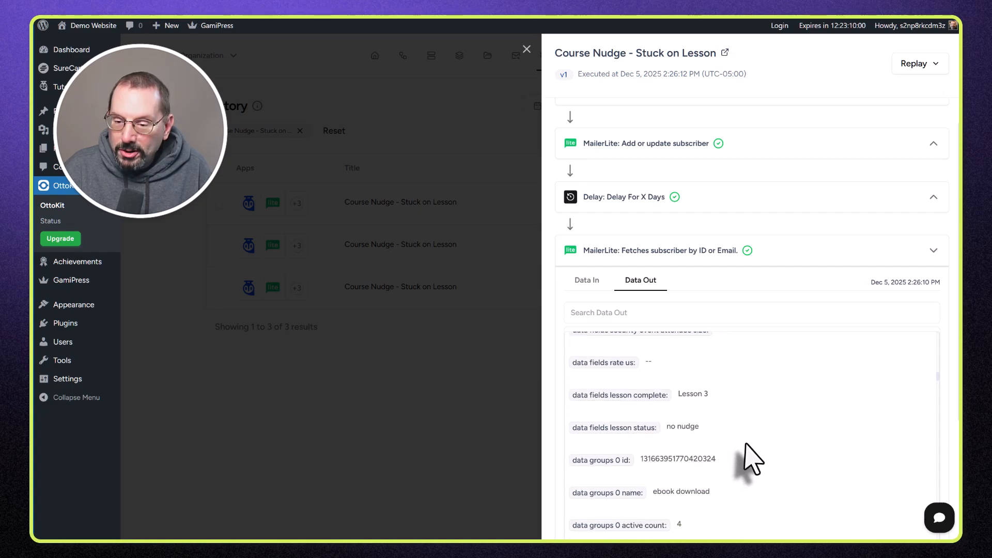
Step: Check the Filter step's conditions and confirm its result is true
left_click(930, 252)
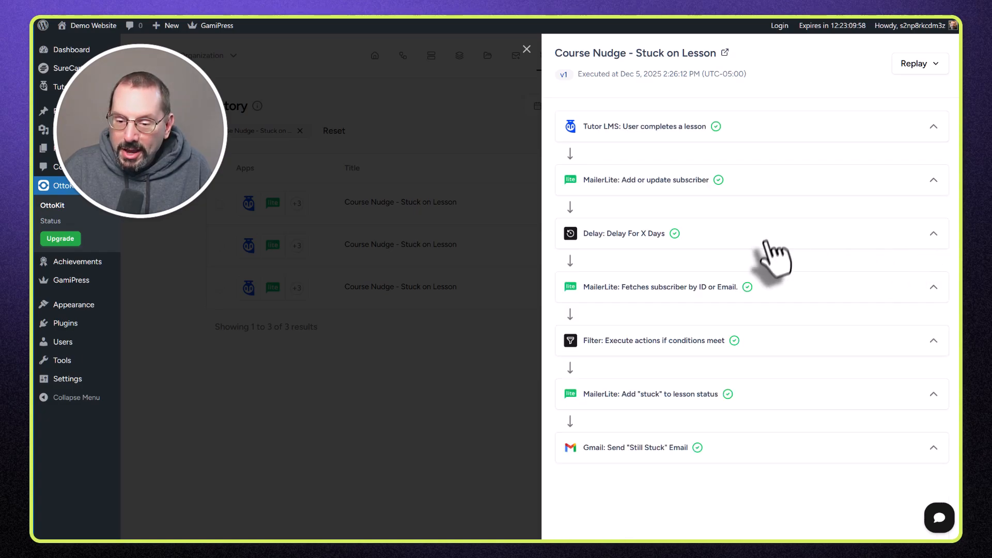
left_click(873, 341)
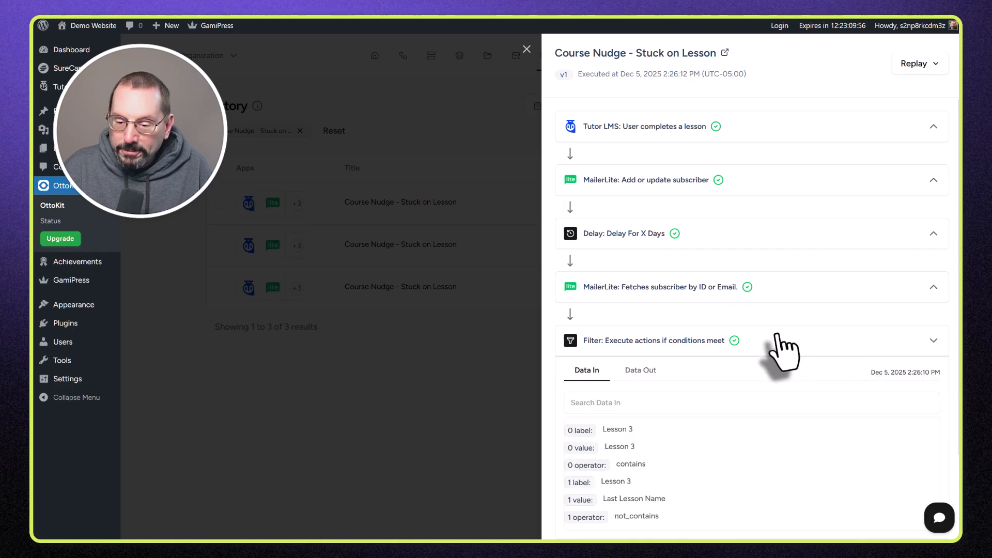
scroll(749, 351, "down", 3)
scroll(671, 366, "up", 1)
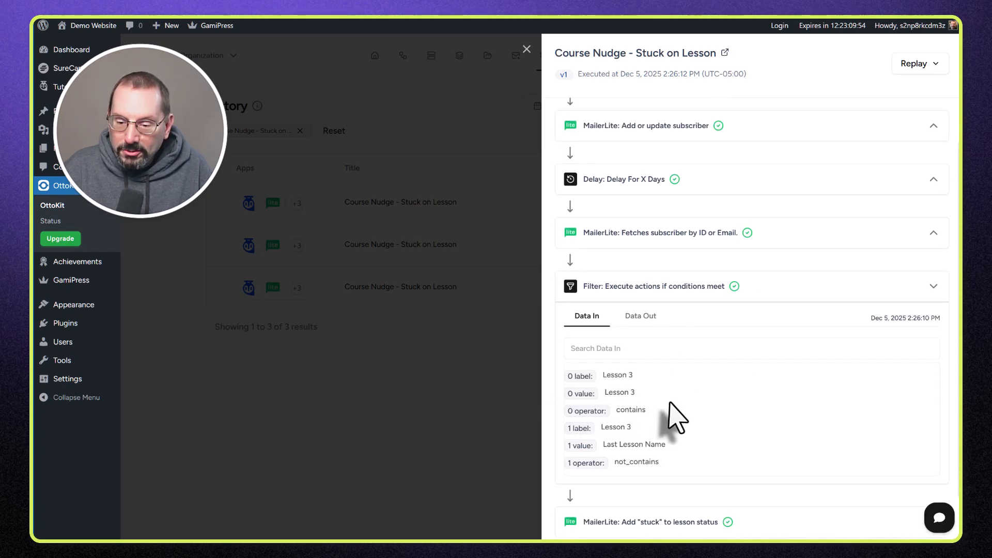
left_click(652, 319)
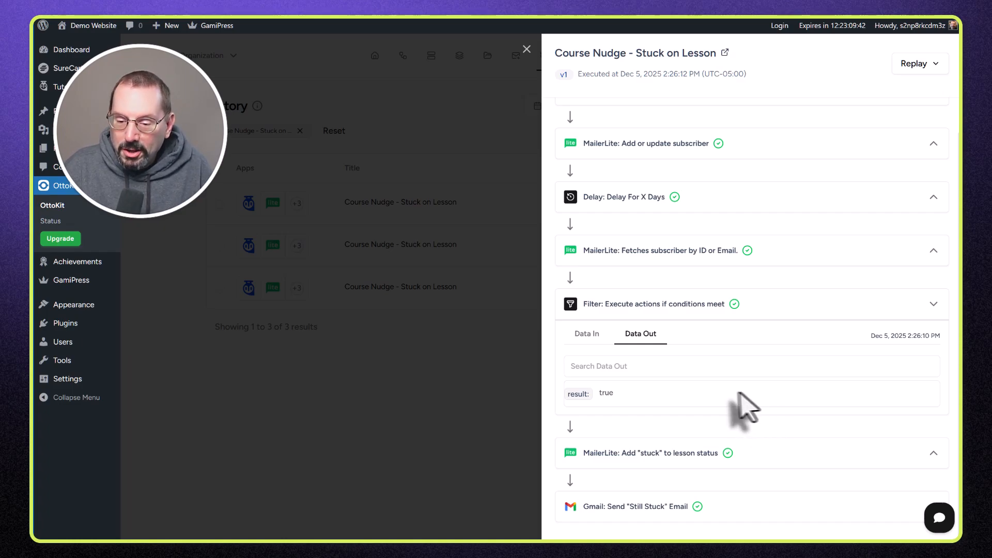
Step: Confirm the Add 'stuck' step's output sets lesson status to 'stuck'
left_click(906, 453)
scroll(786, 409, "down", 5)
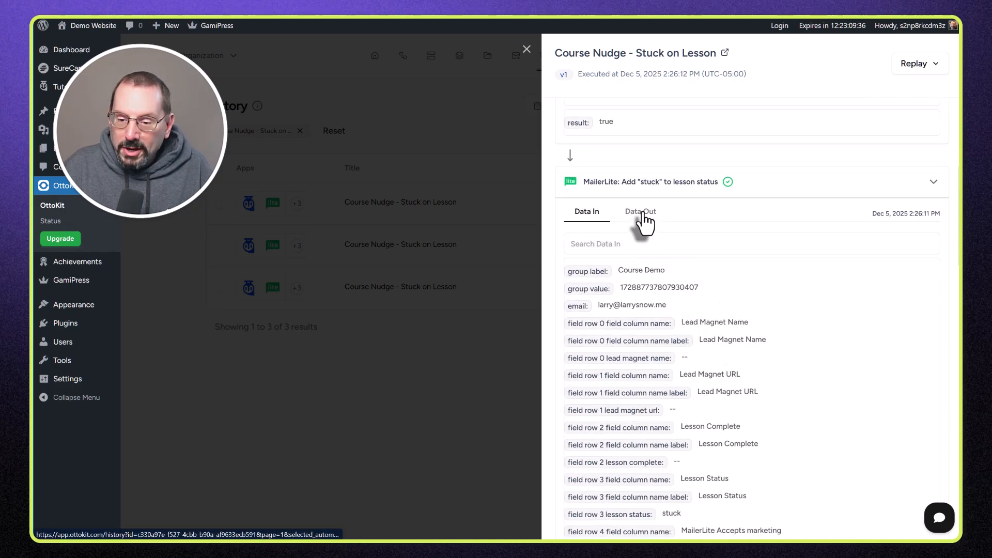
left_click(642, 216)
scroll(697, 362, "down", 5)
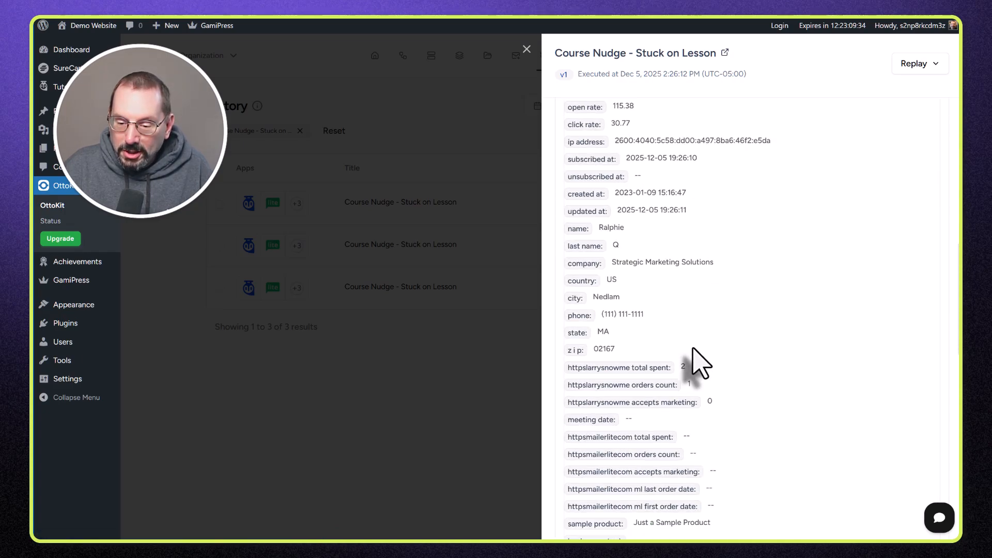
scroll(693, 349, "down", 6)
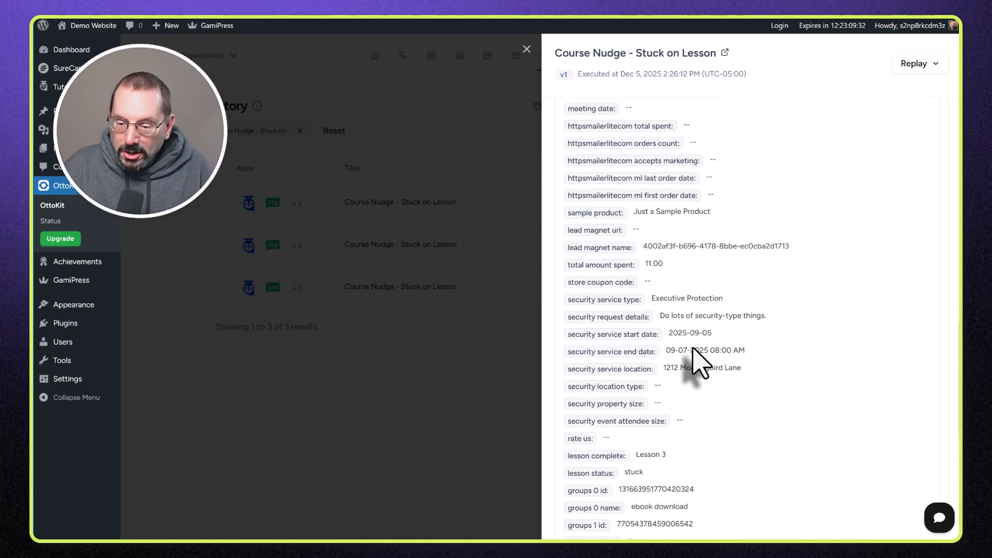
scroll(693, 352, "down", 1)
left_click_drag(643, 418, 625, 418)
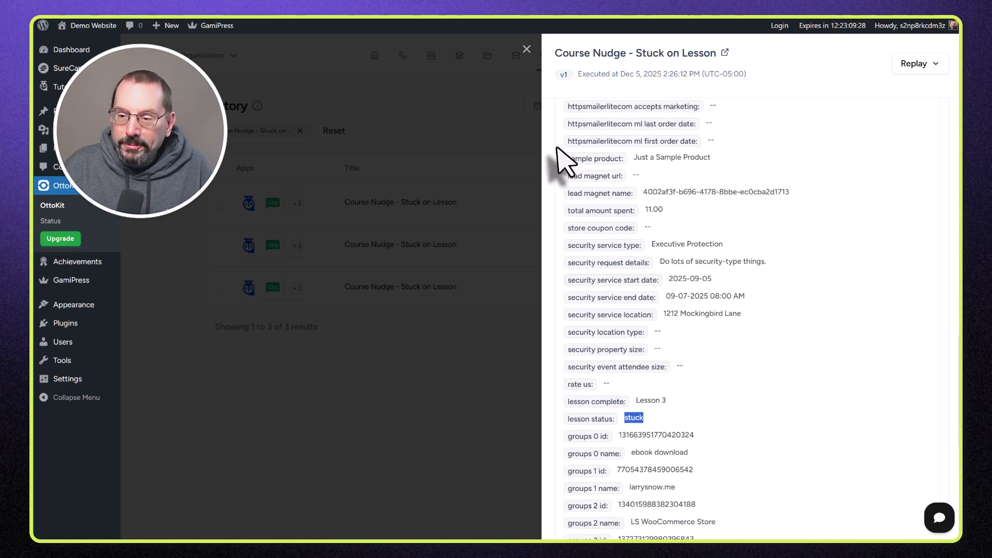
scroll(751, 147, "up", 10)
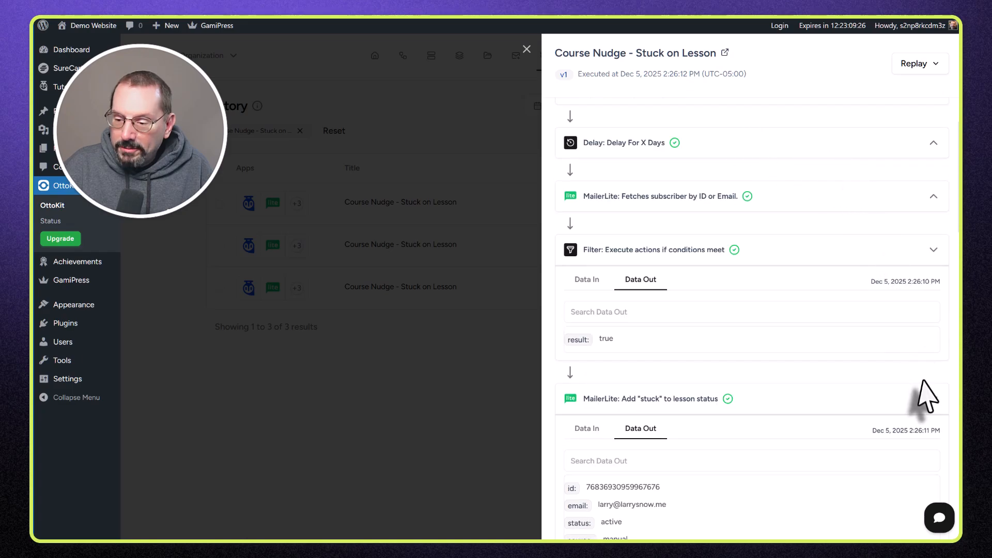
left_click(874, 402)
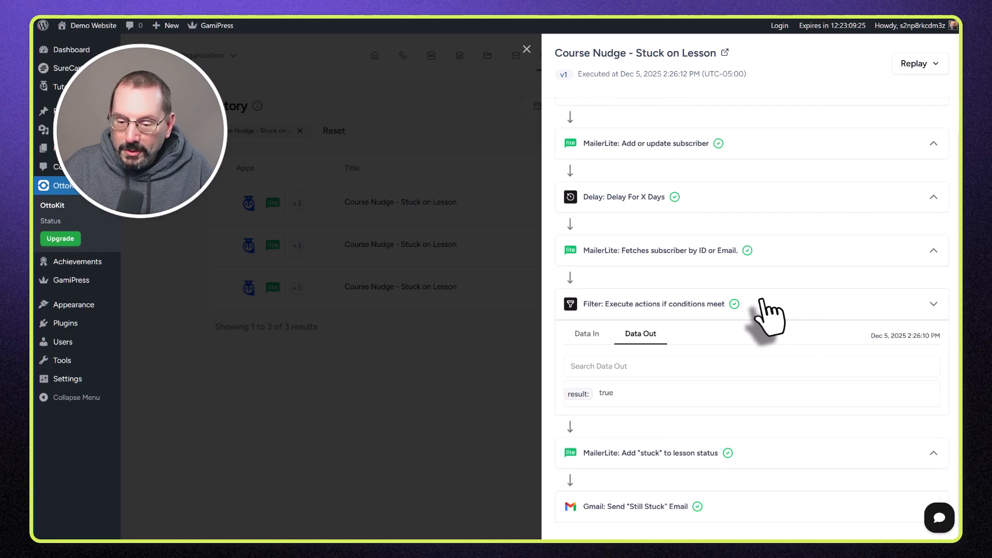
Step: Check the Gmail 'Still Stuck' email step's output to confirm the nudge was sent
left_click(648, 509)
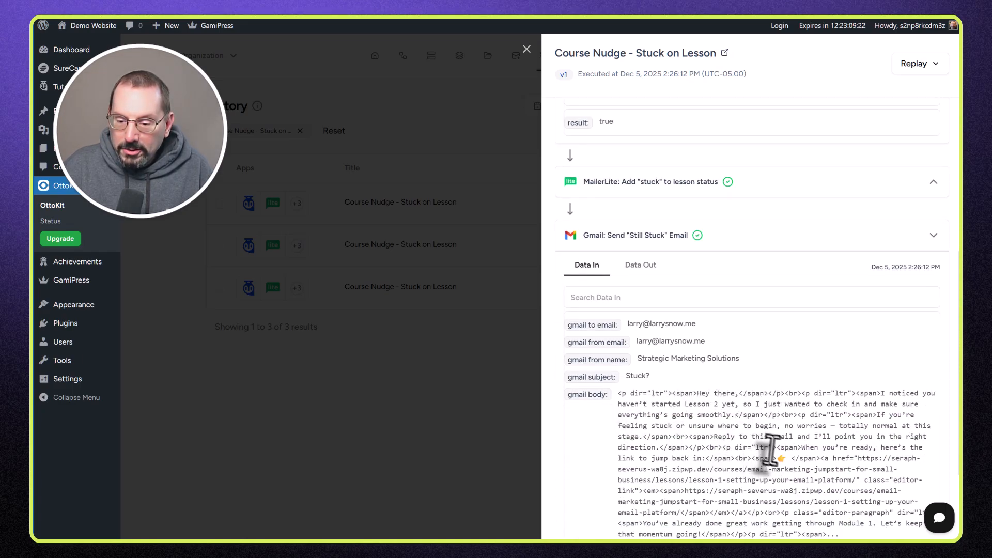
left_click(643, 266)
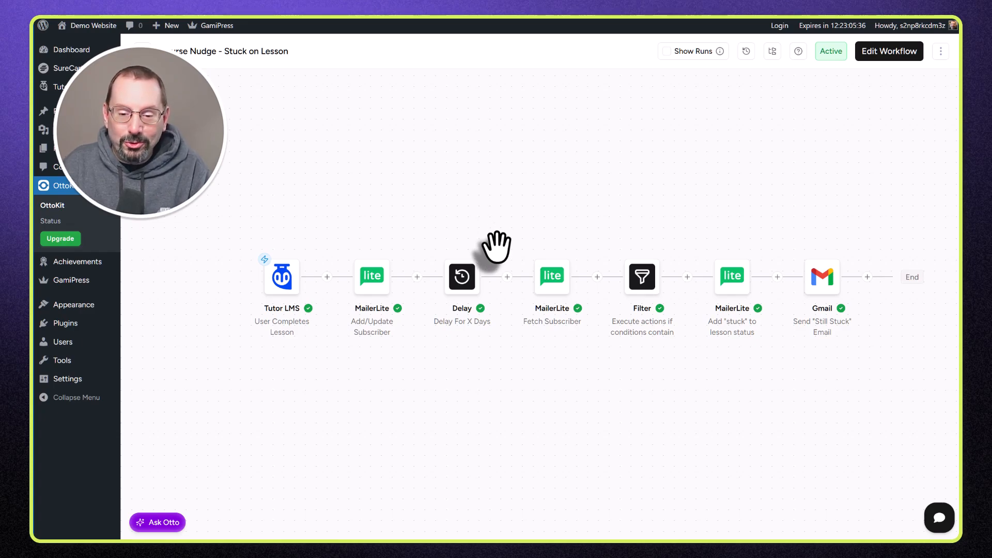
mouse_move(471, 321)
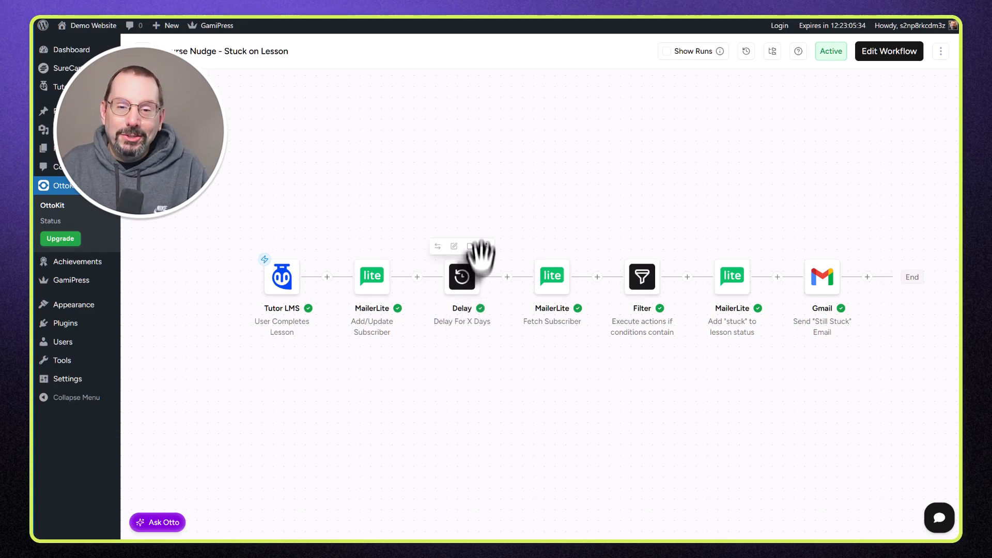